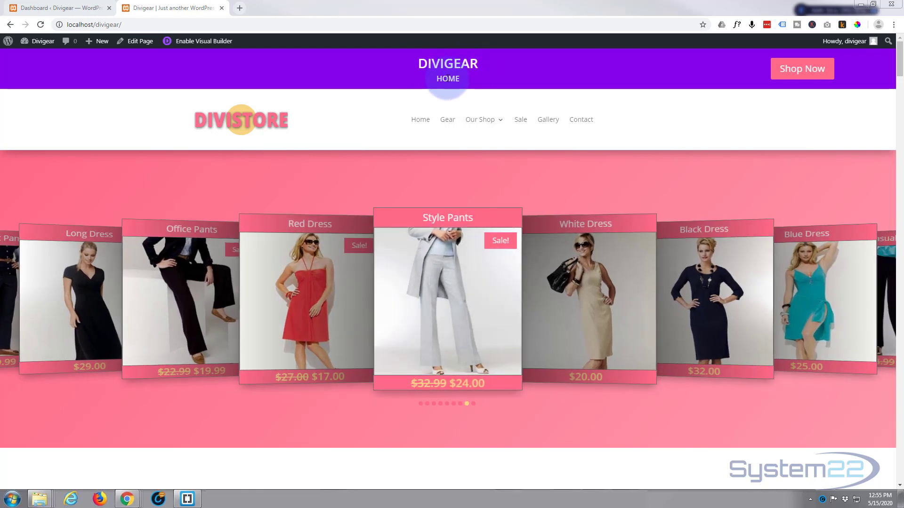
# Visit the Gear page, then follow the Shop Now link to the Shop page listing 33 results.
pyautogui.click(449, 119)
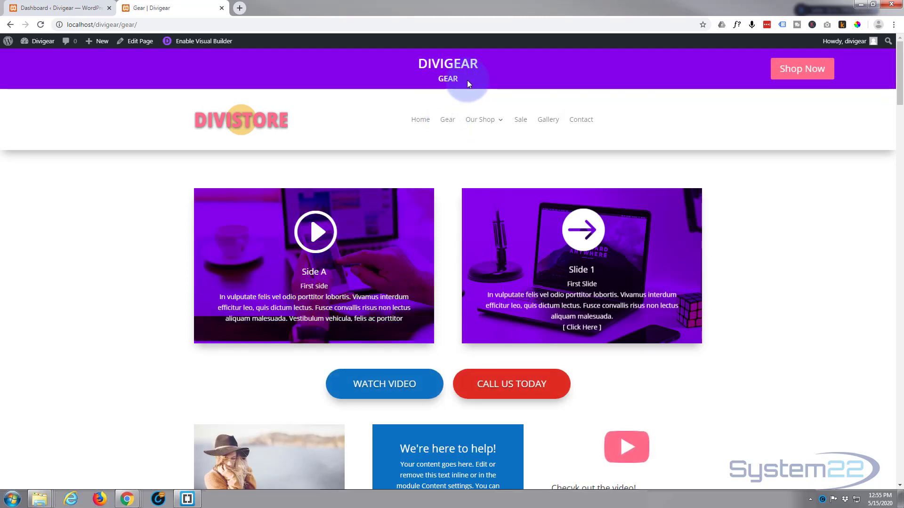
pyautogui.moveTo(512, 114)
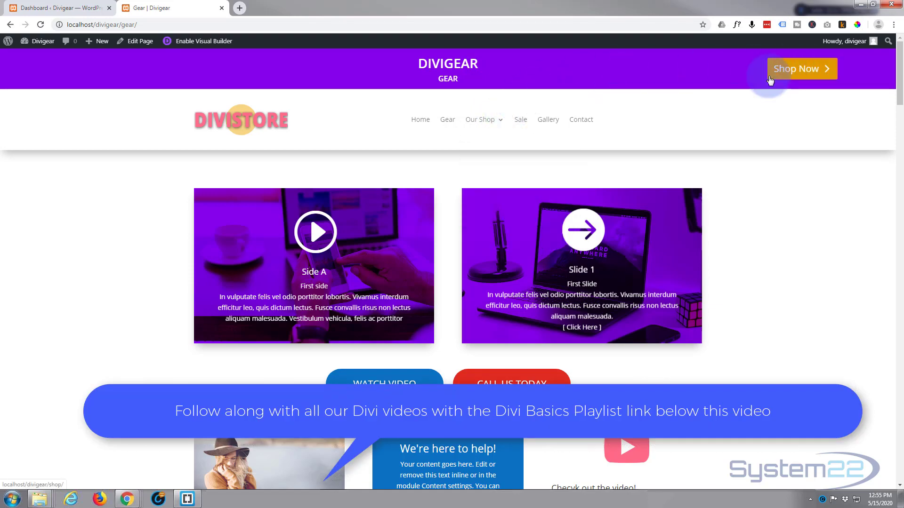
pyautogui.click(801, 71)
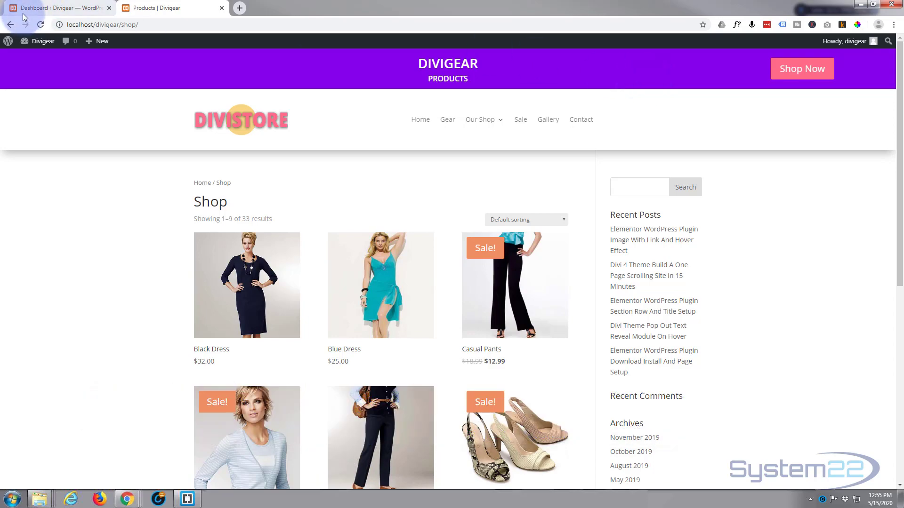
# From the WordPress dashboard, open Divi's Theme Builder.
pyautogui.click(40, 9)
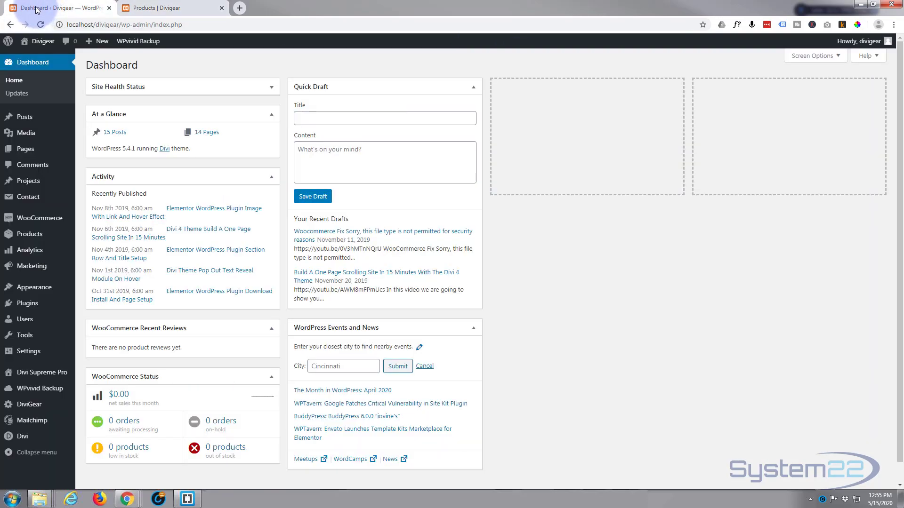
pyautogui.moveTo(25, 438)
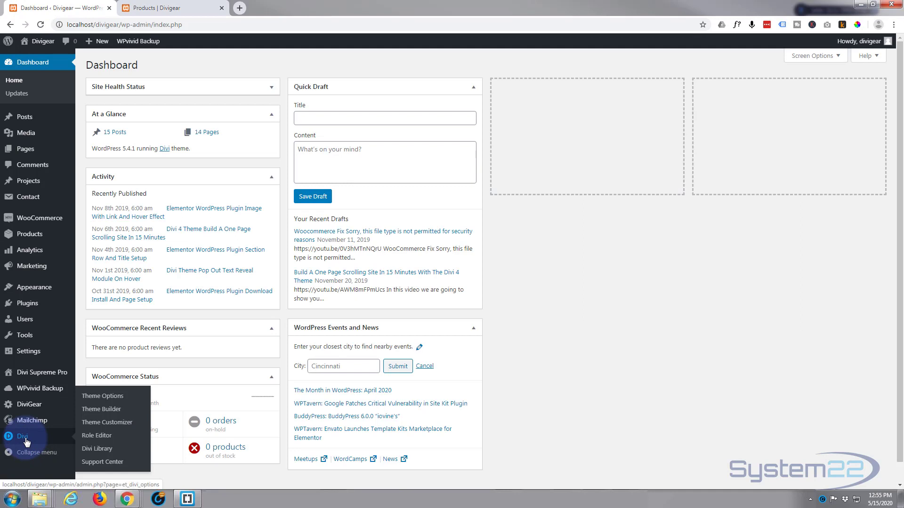
pyautogui.click(113, 415)
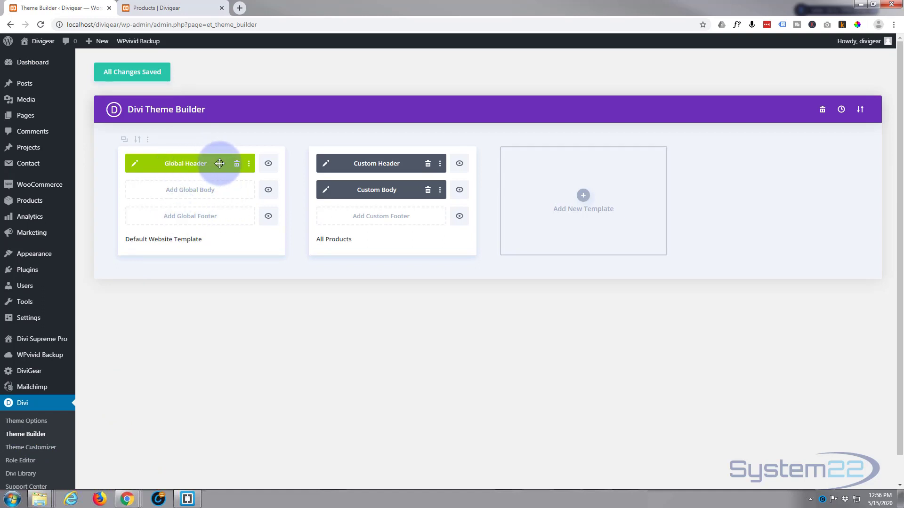
# Edit the Global Header, delete its purple DIVIGEAR top row, and start inserting a new row.
pyautogui.click(134, 164)
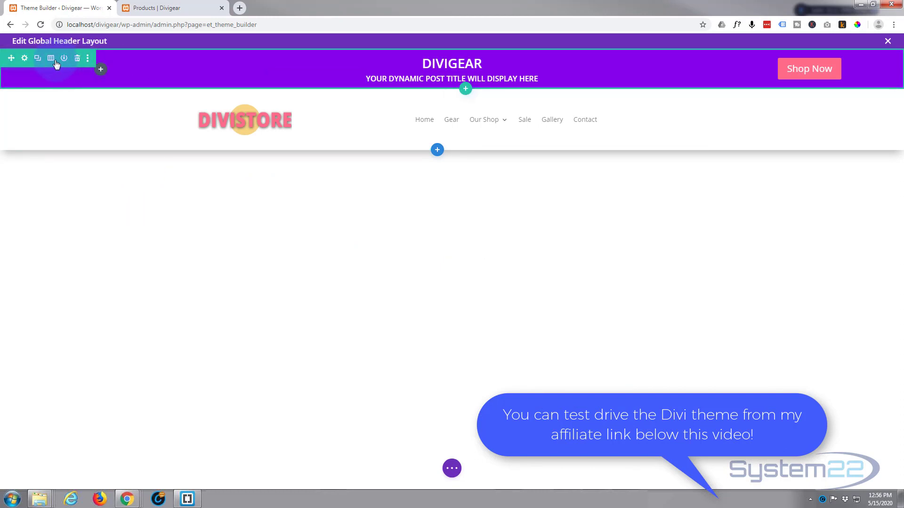
pyautogui.click(77, 58)
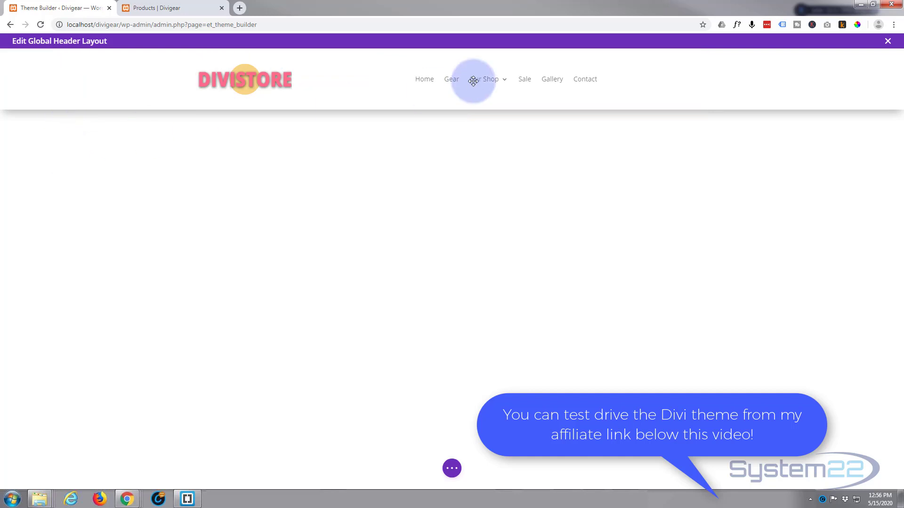
pyautogui.click(452, 111)
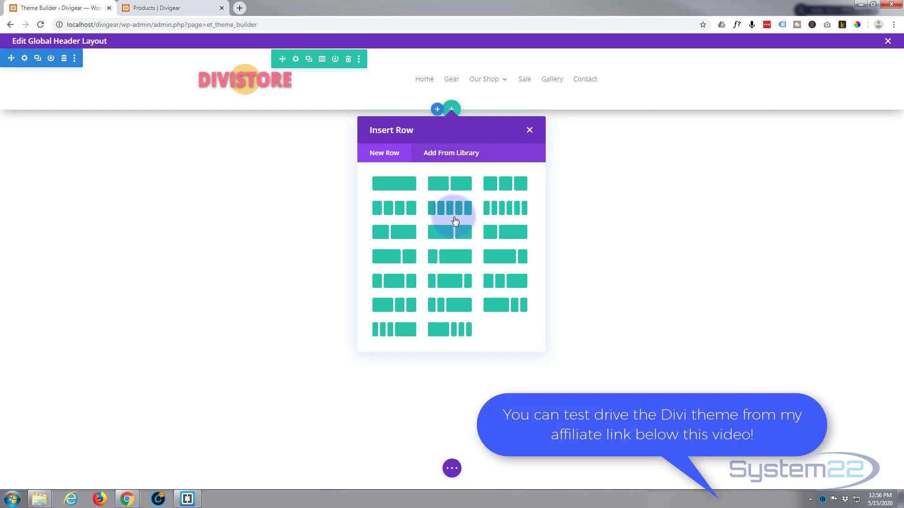
# Insert a 1/4-1/2-1/4 row and browse the module list for its right column.
pyautogui.click(394, 283)
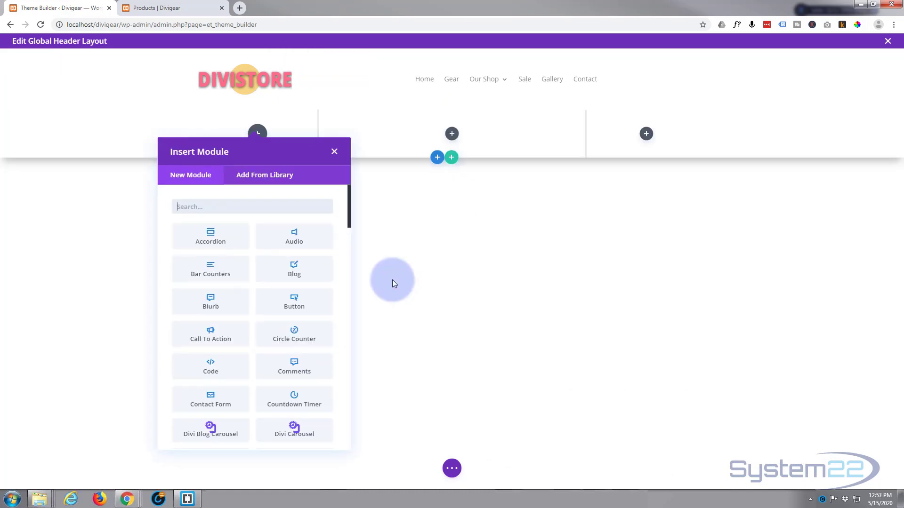
pyautogui.click(185, 125)
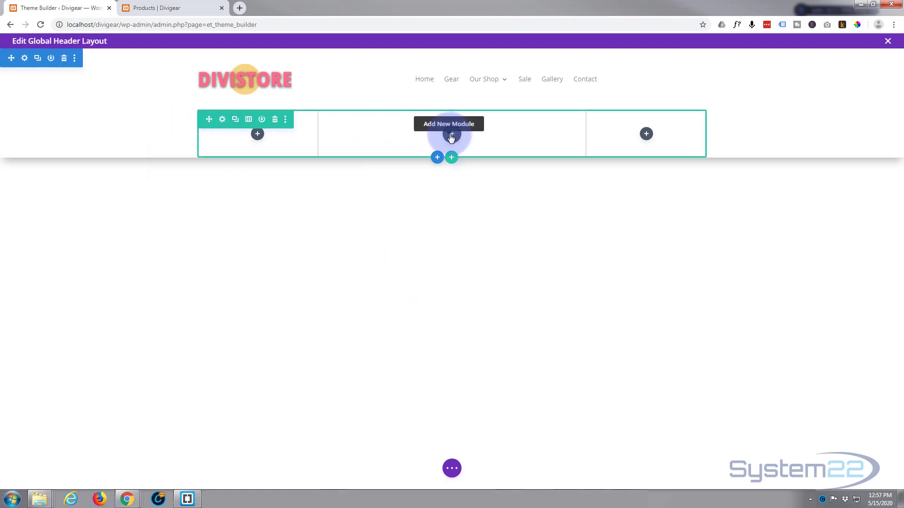
pyautogui.click(646, 135)
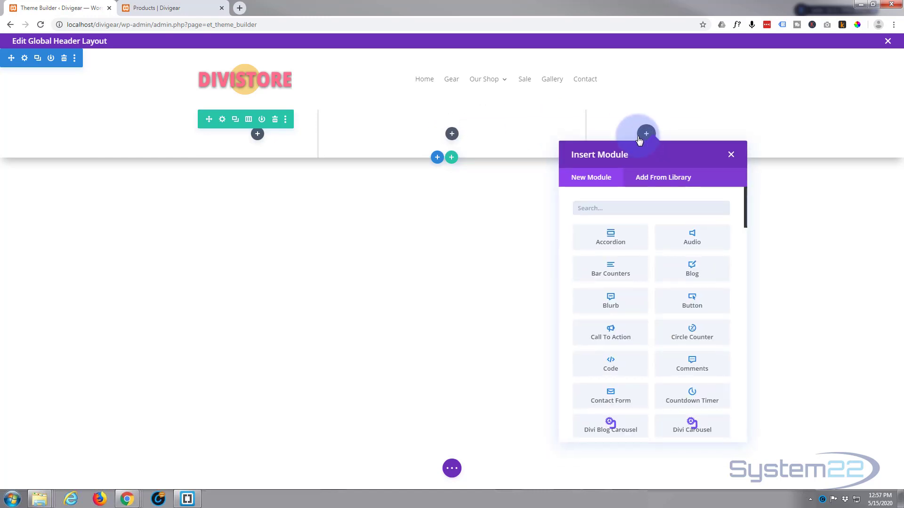
pyautogui.scroll(-4, 609, 301)
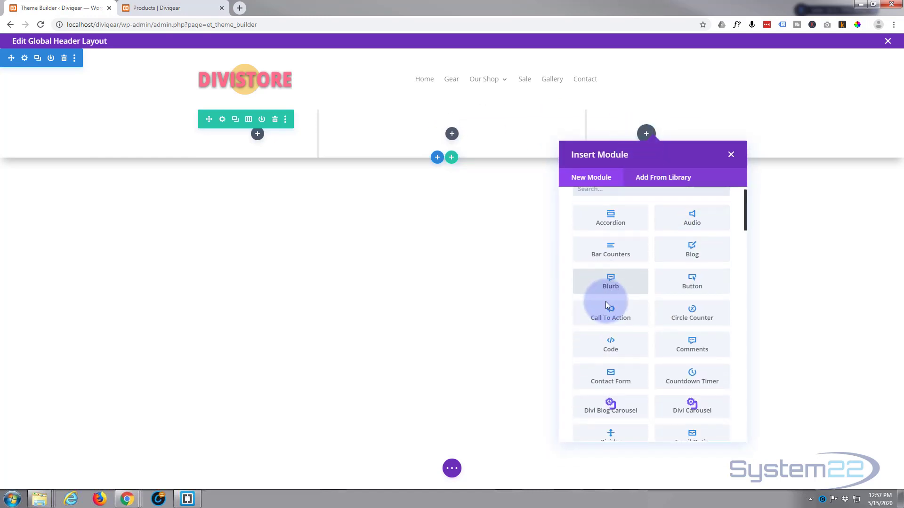
pyautogui.scroll(-13, 612, 298)
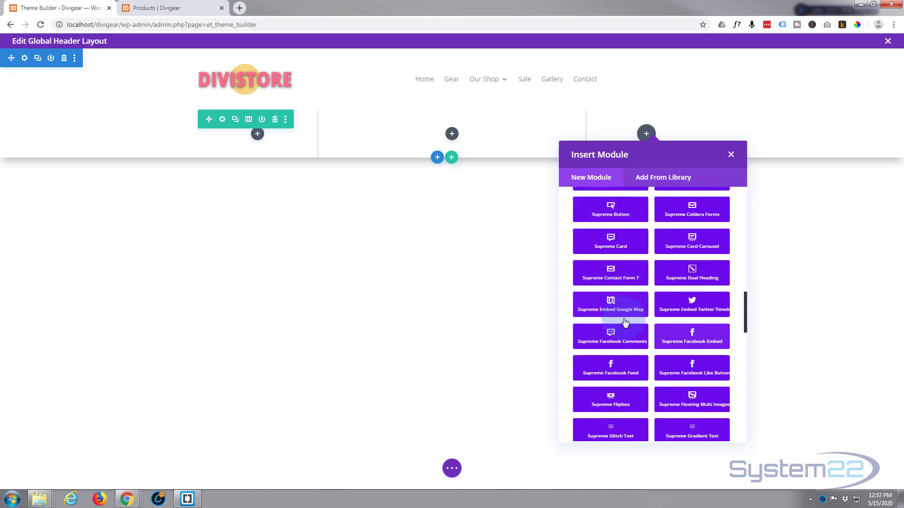
pyautogui.scroll(-2, 624, 320)
pyautogui.scroll(-7, 623, 318)
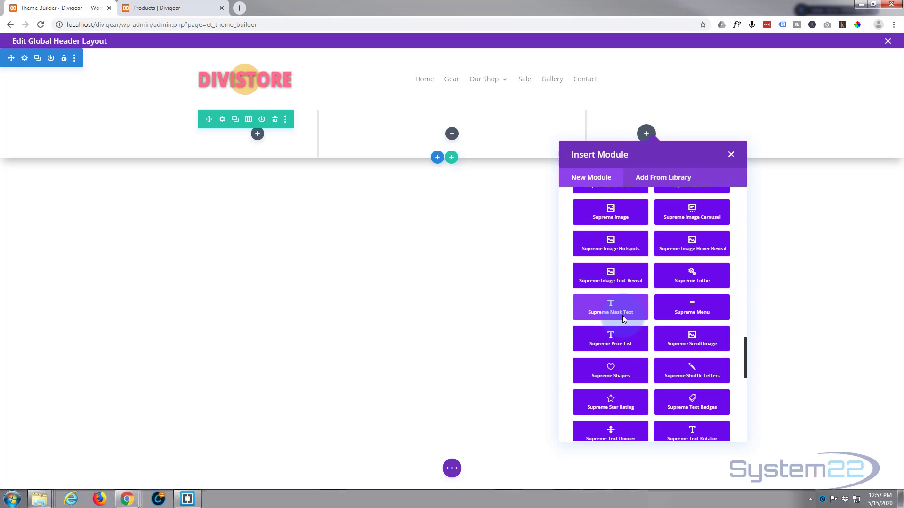
pyautogui.scroll(-4, 612, 311)
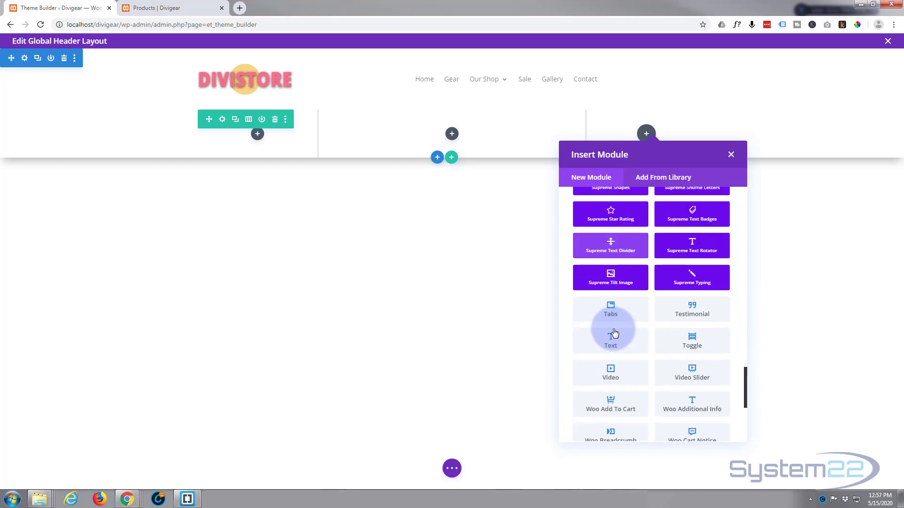
pyautogui.scroll(-3, 611, 325)
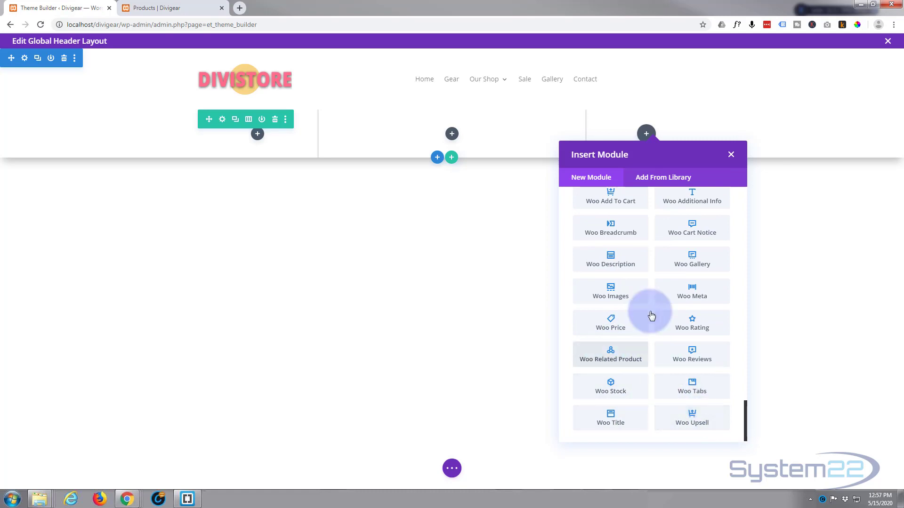
pyautogui.scroll(8, 638, 338)
pyautogui.scroll(10, 643, 339)
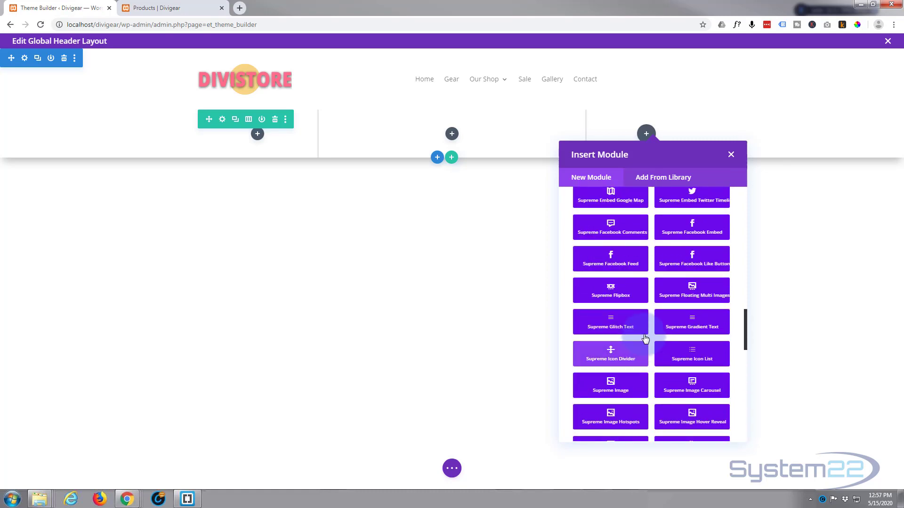
pyautogui.scroll(5, 644, 338)
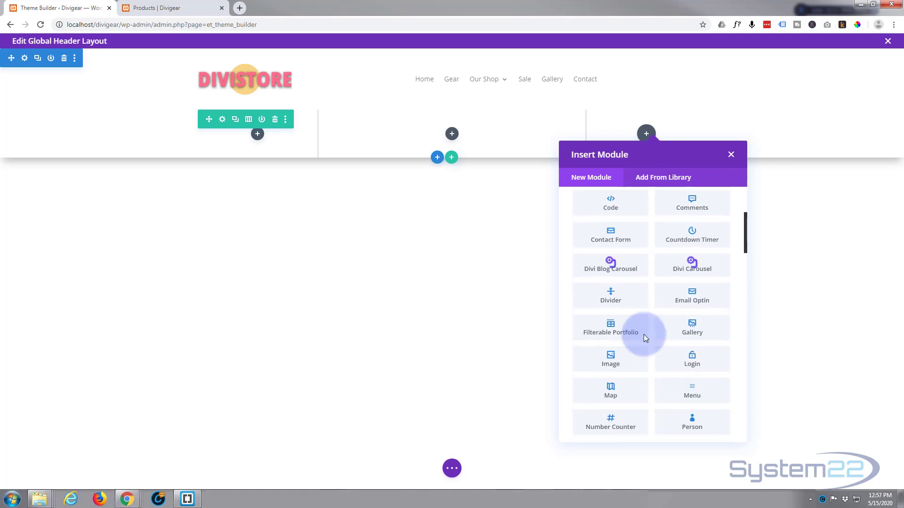
pyautogui.scroll(2, 644, 338)
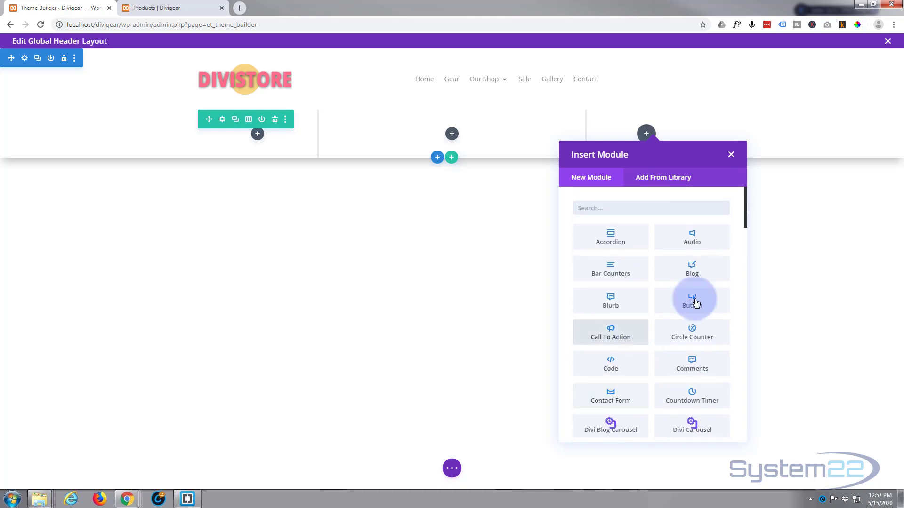
# Add a Button module to the right column and relabel it 'Shop Now'.
pyautogui.click(692, 304)
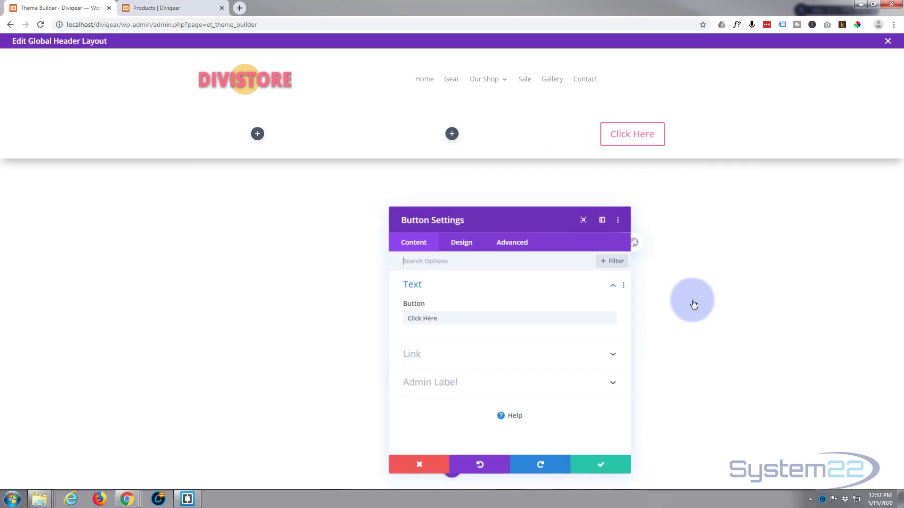
pyautogui.click(439, 319)
pyautogui.moveTo(439, 320); pyautogui.dragTo(355, 325)
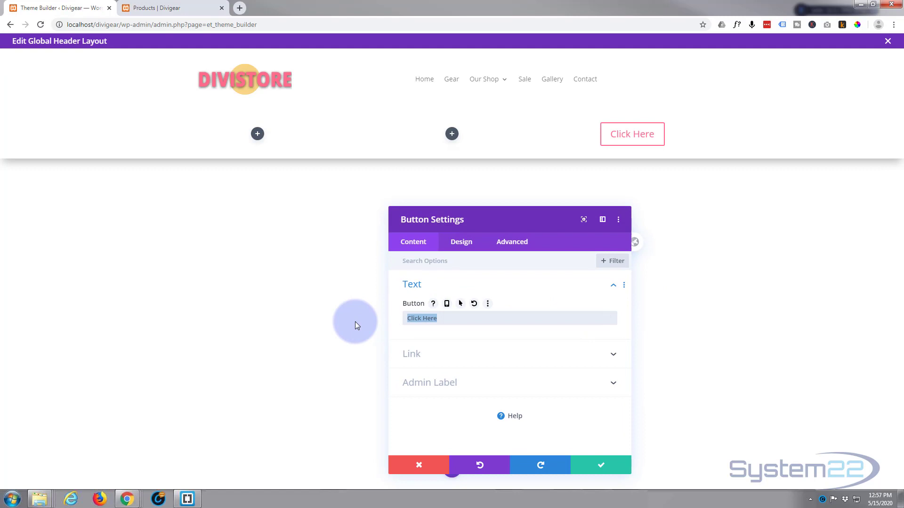
pyautogui.write('Sh')
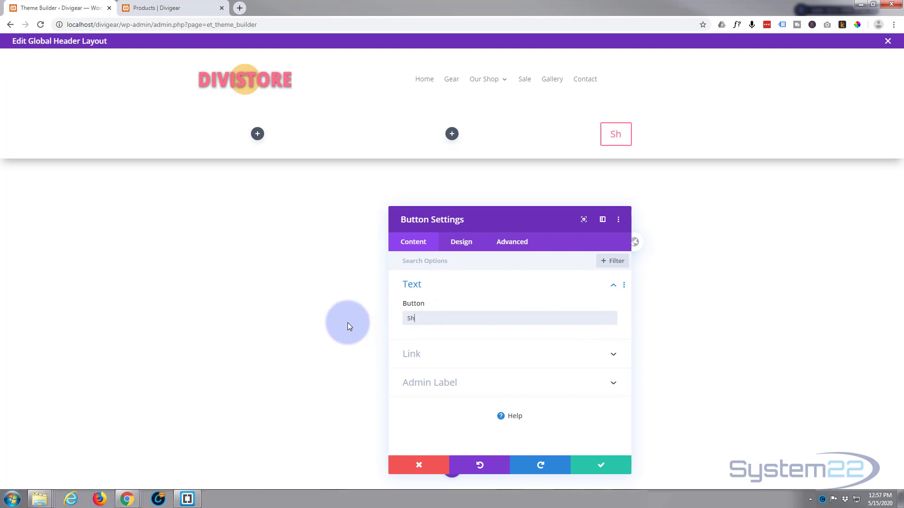
pyautogui.write('op Now')
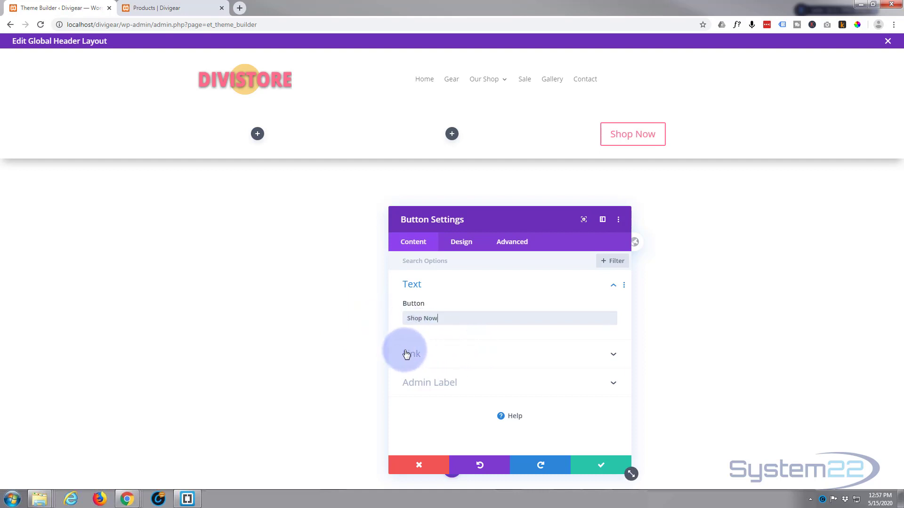
# Link the button dynamically to the Shop page through Page Link.
pyautogui.click(479, 353)
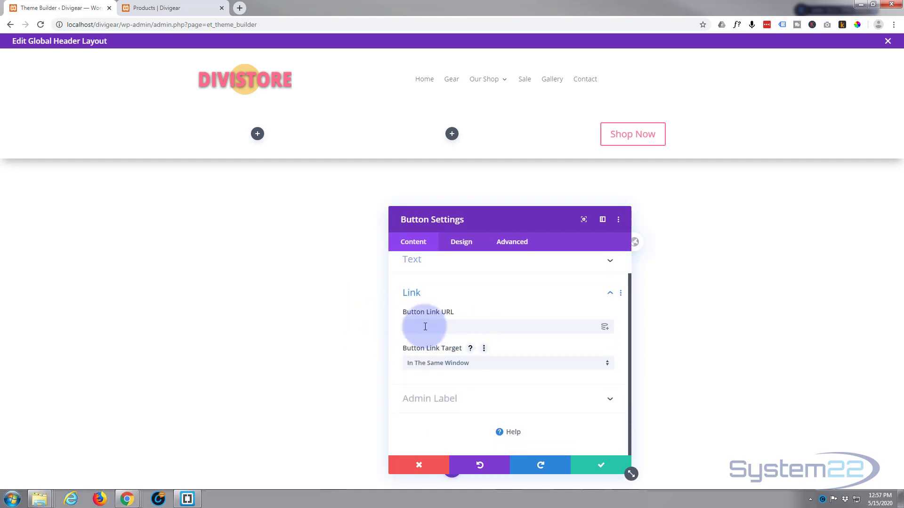
pyautogui.click(605, 328)
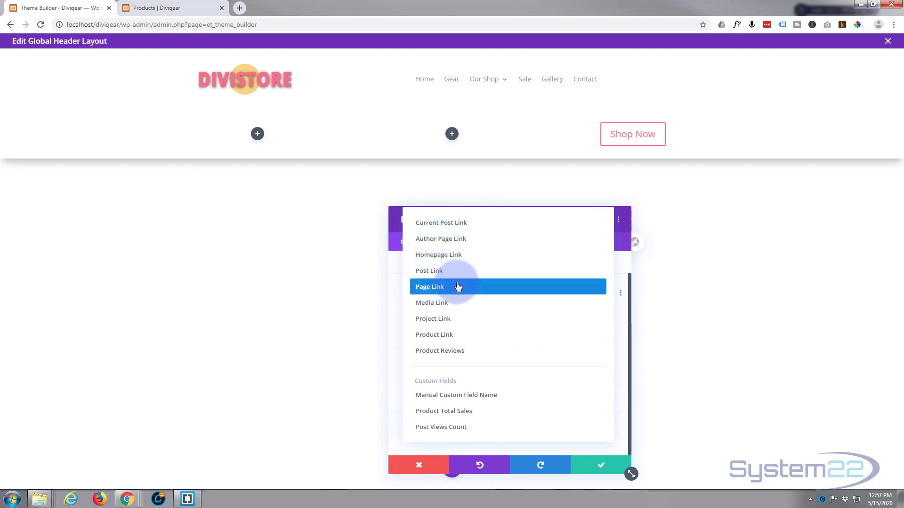
pyautogui.click(443, 288)
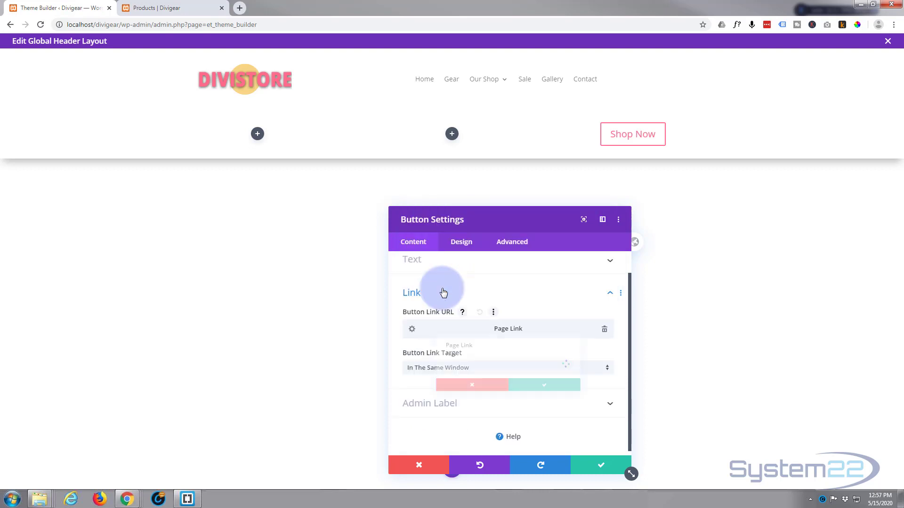
pyautogui.click(452, 372)
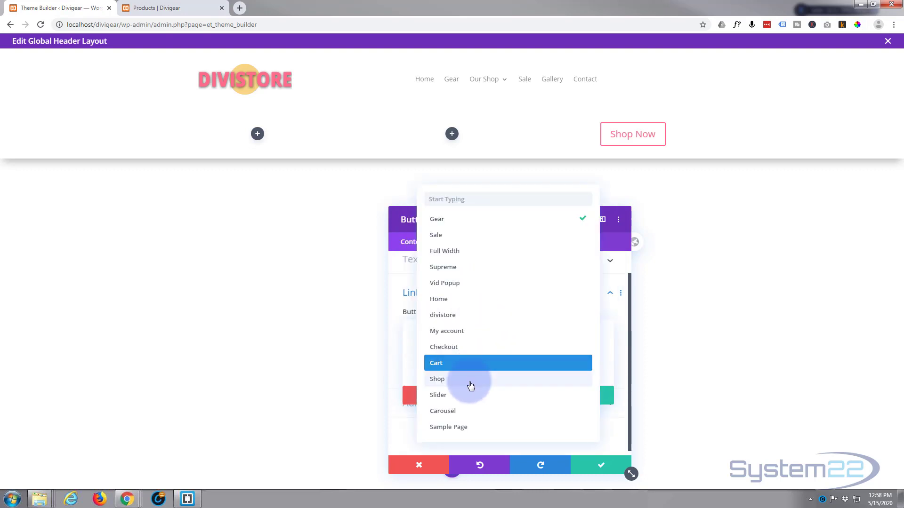
pyautogui.click(458, 385)
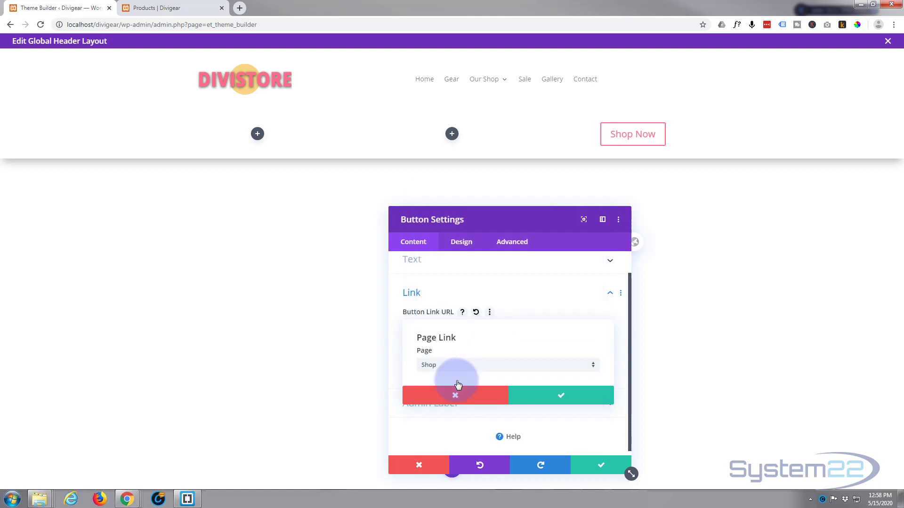
pyautogui.click(555, 396)
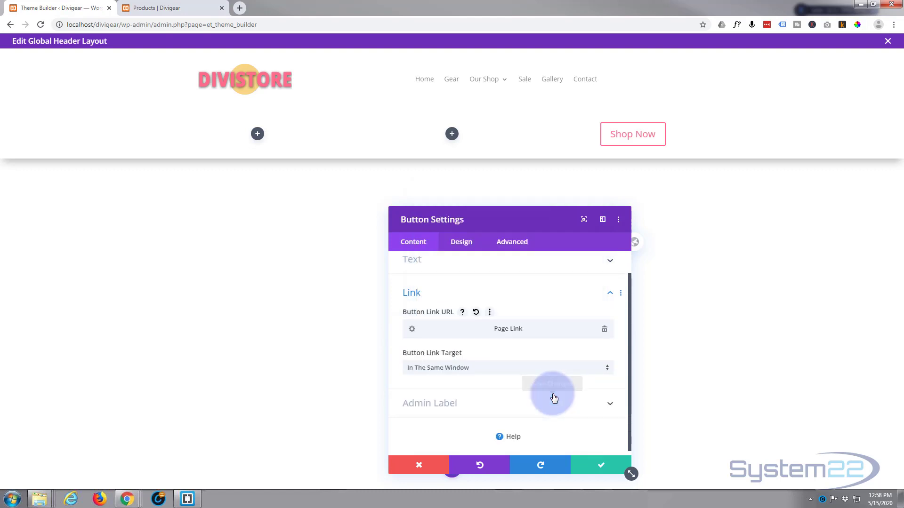
# Enable custom button styles and make the button text white.
pyautogui.click(469, 247)
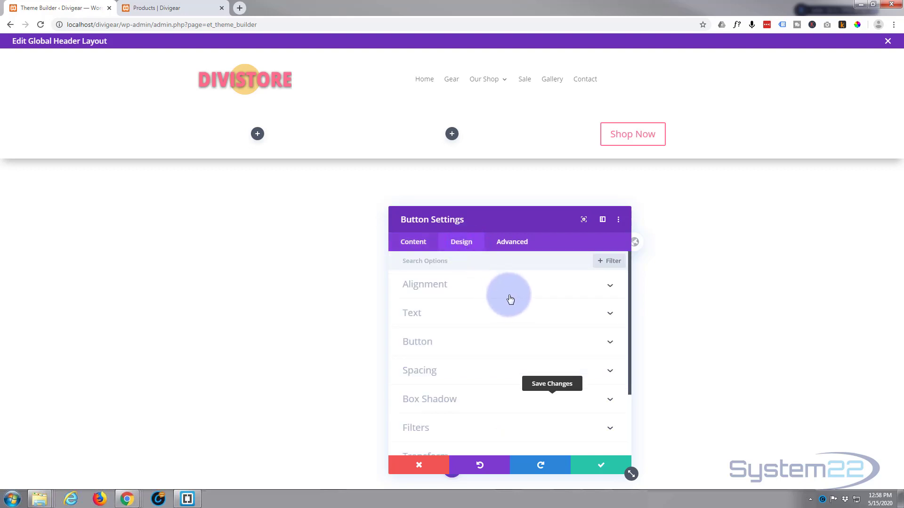
pyautogui.scroll(-1, 512, 296)
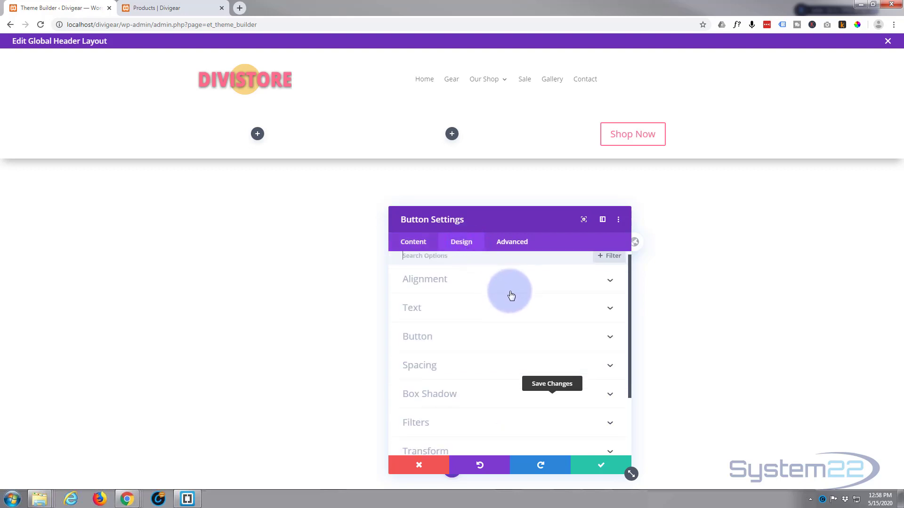
pyautogui.click(510, 296)
pyautogui.click(424, 301)
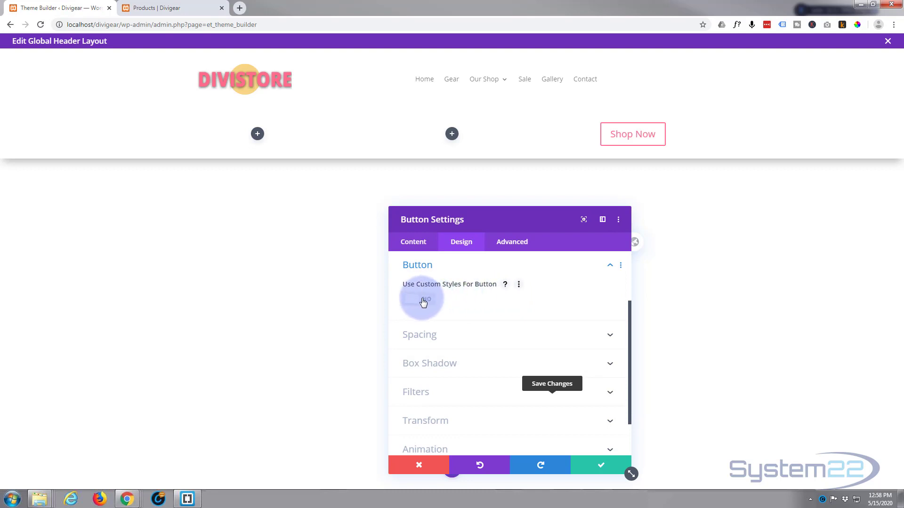
pyautogui.scroll(-1, 500, 292)
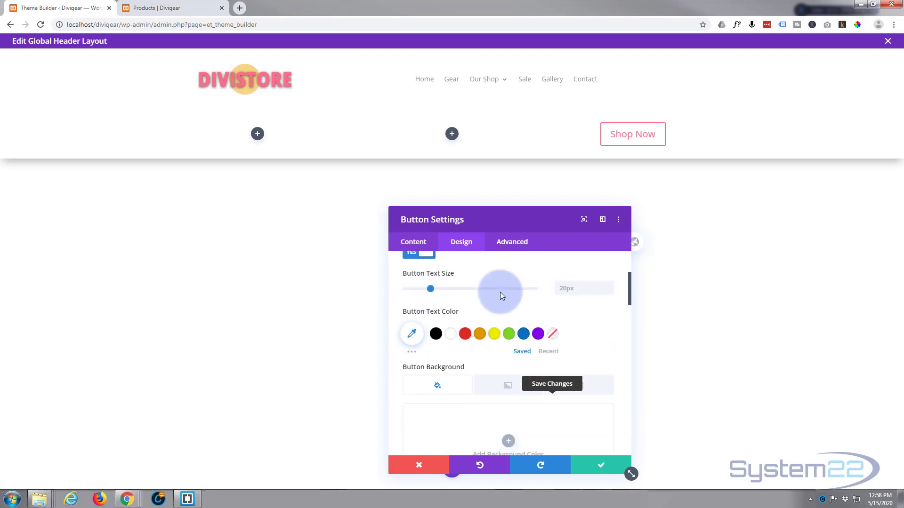
pyautogui.scroll(-1, 501, 295)
pyautogui.click(450, 288)
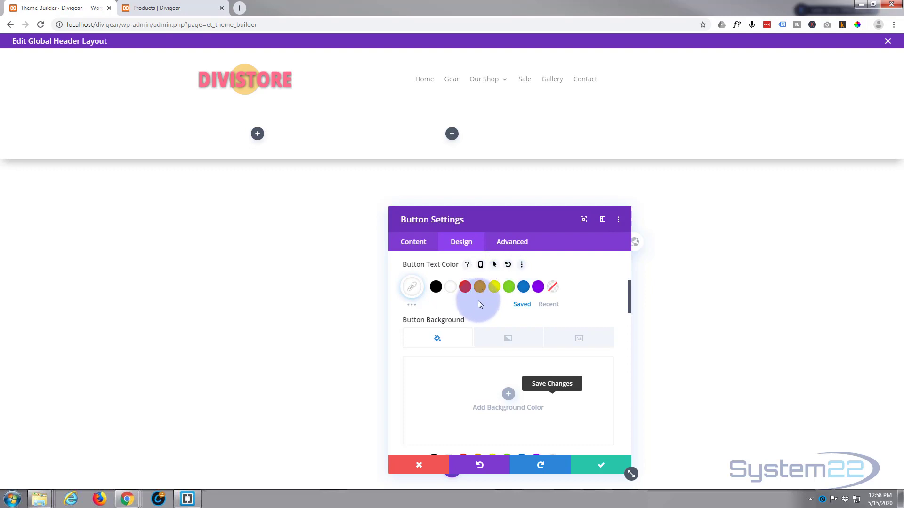
# Sample the logo's pink #FF6D8A and paste it as the button background colour.
pyautogui.scroll(-1, 479, 301)
pyautogui.scroll(-1, 478, 304)
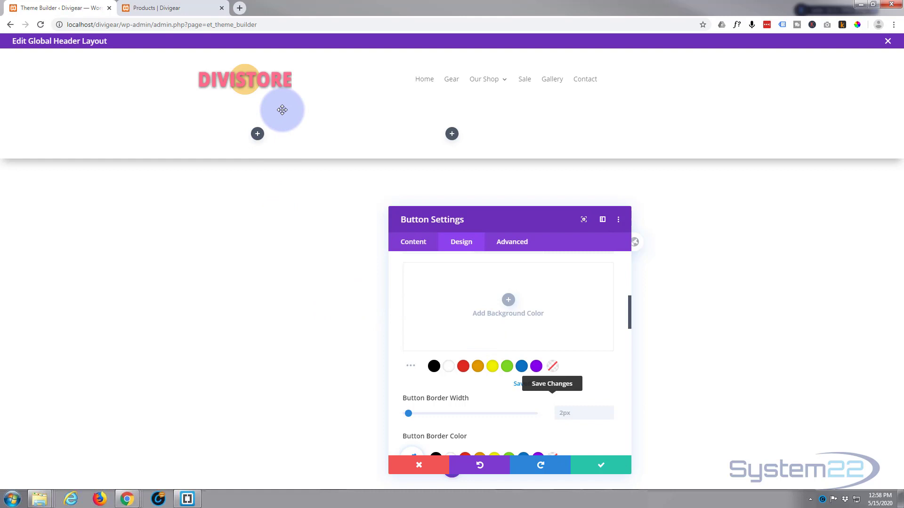
pyautogui.click(858, 26)
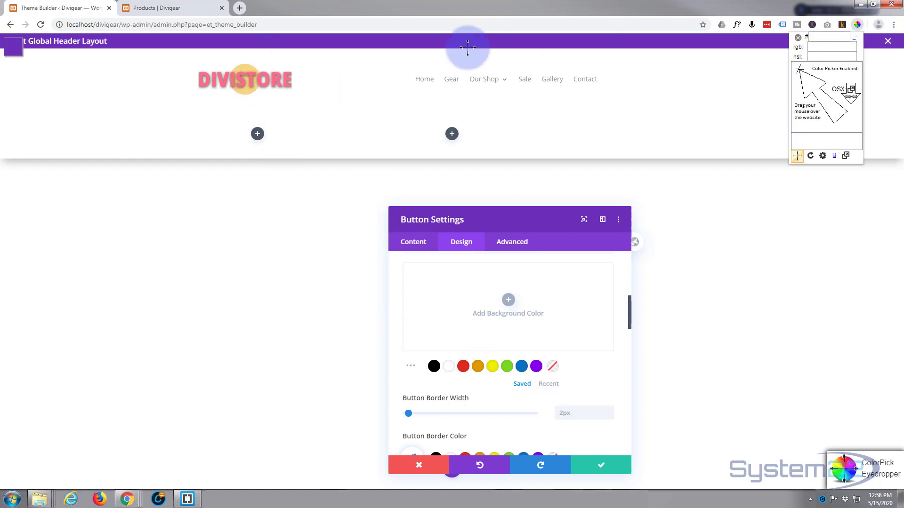
pyautogui.click(273, 81)
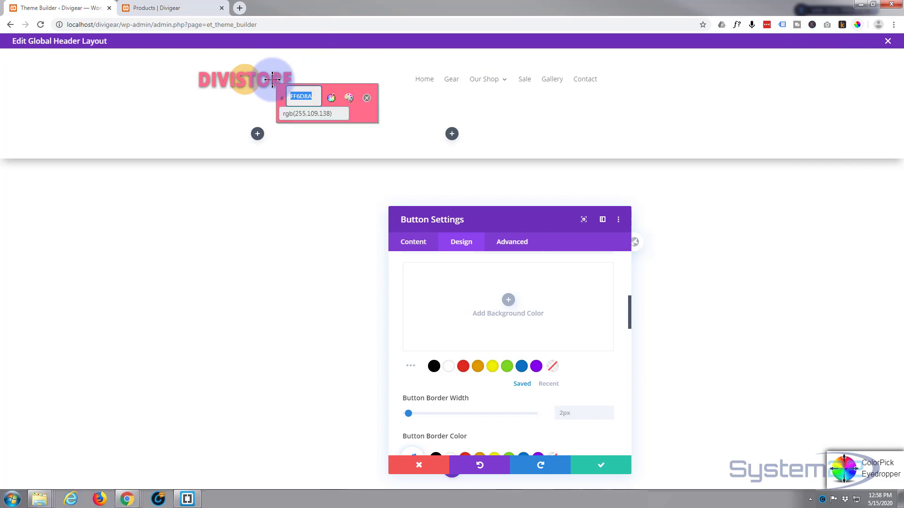
pyautogui.rightClick(300, 95)
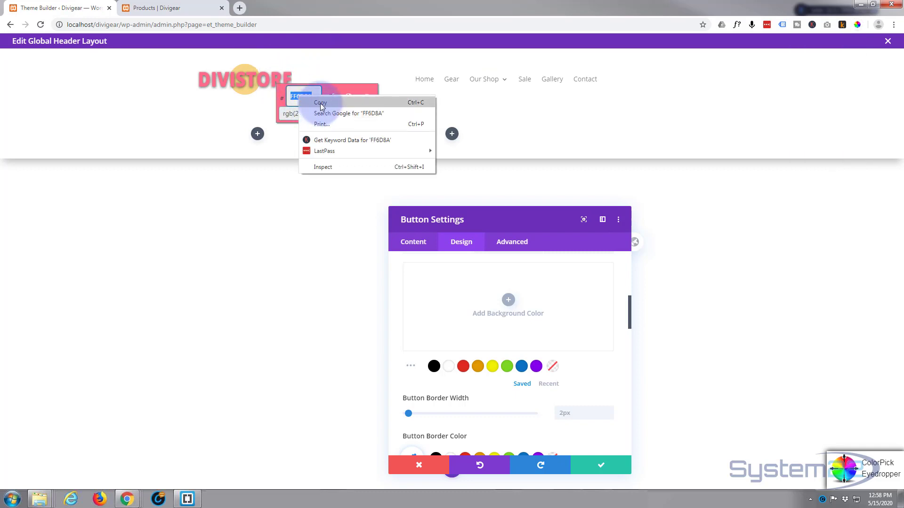
pyautogui.click(320, 103)
pyautogui.click(367, 98)
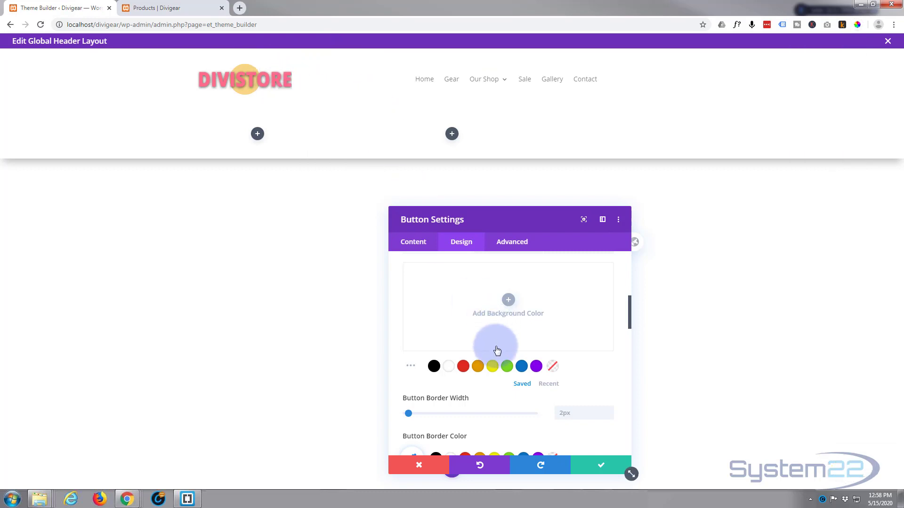
pyautogui.scroll(1, 483, 357)
pyautogui.click(482, 357)
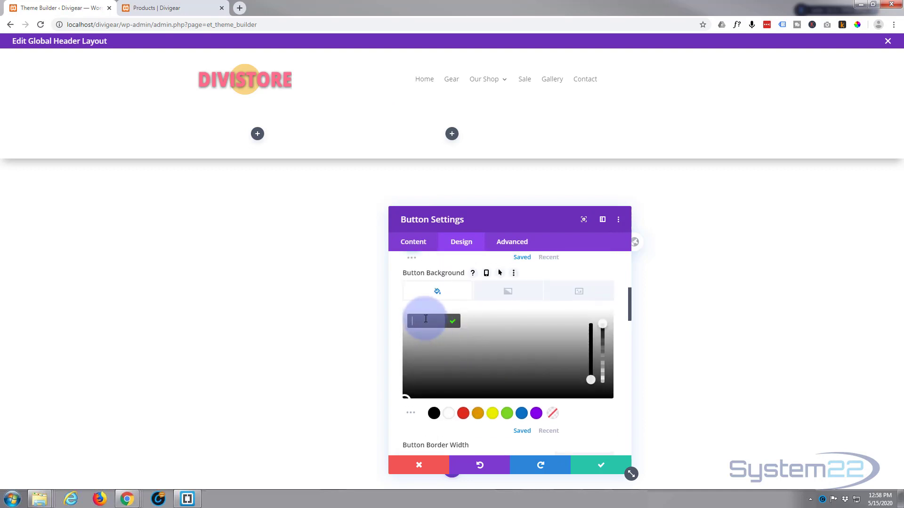
pyautogui.hotkey('ctrl', 'v')
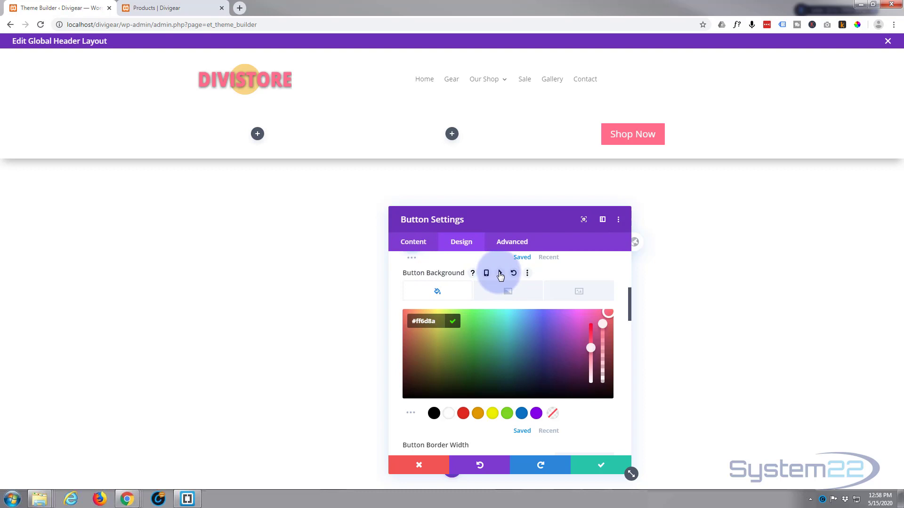
# Give the button an orange #e09900 hover background and a 0px border width.
pyautogui.click(500, 274)
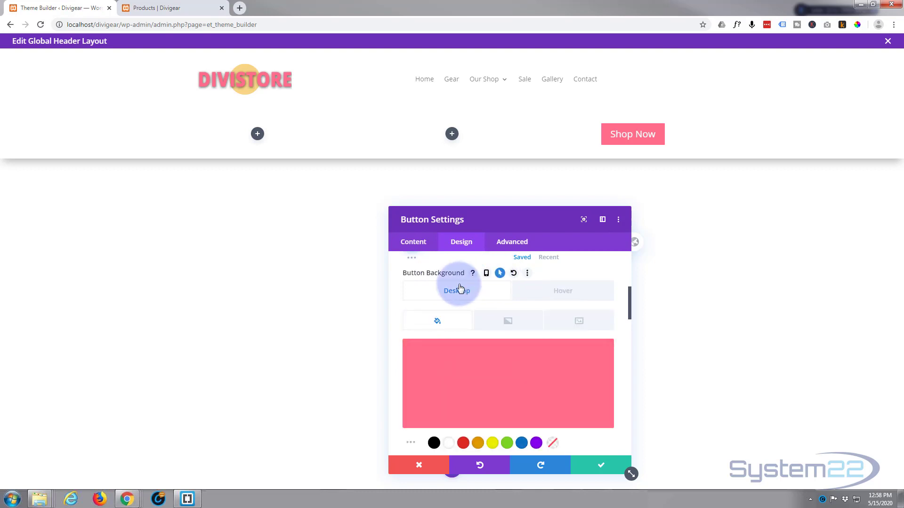
pyautogui.click(574, 293)
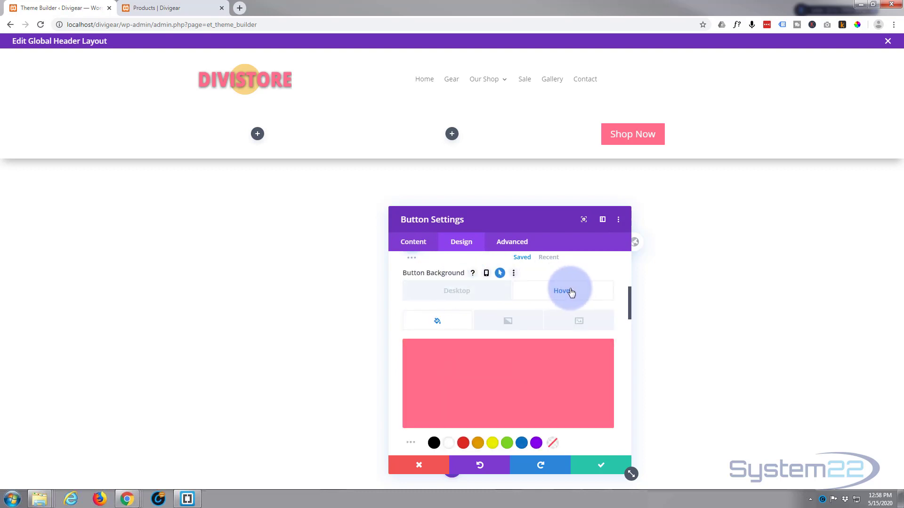
pyautogui.scroll(-2, 555, 315)
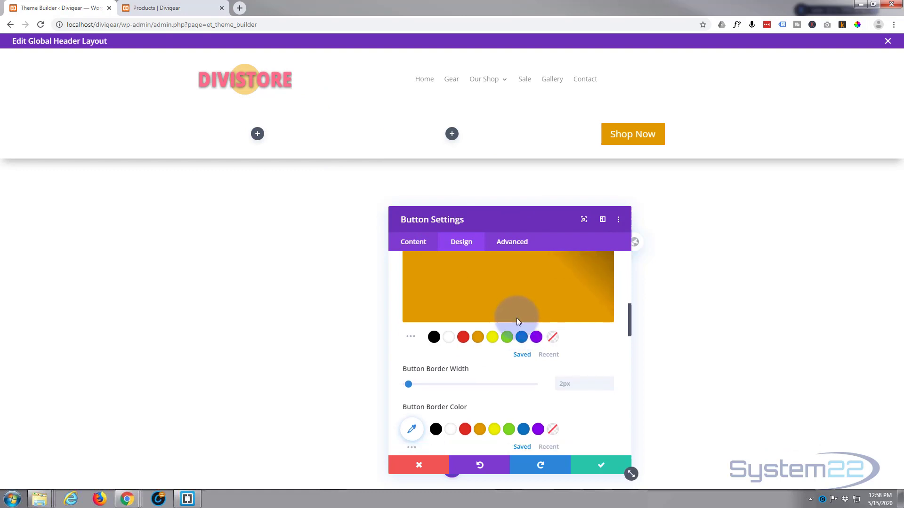
pyautogui.scroll(-1, 518, 322)
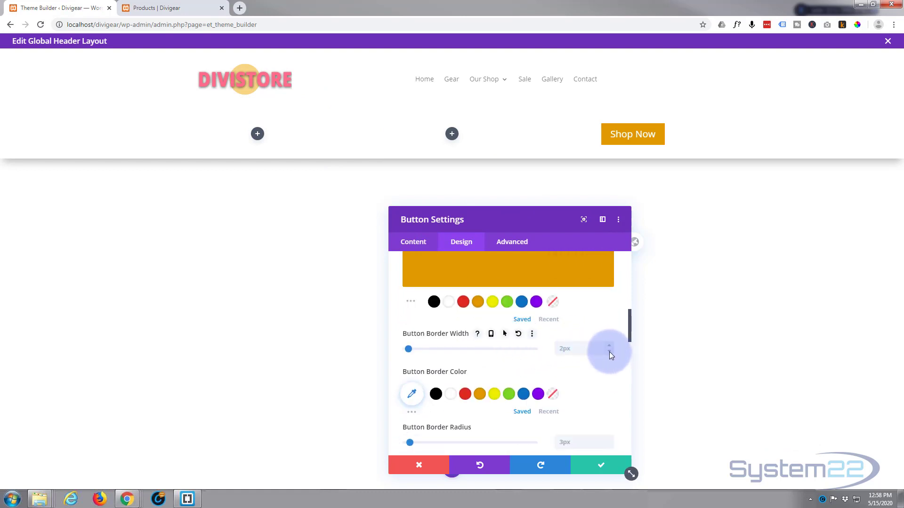
pyautogui.click(609, 353)
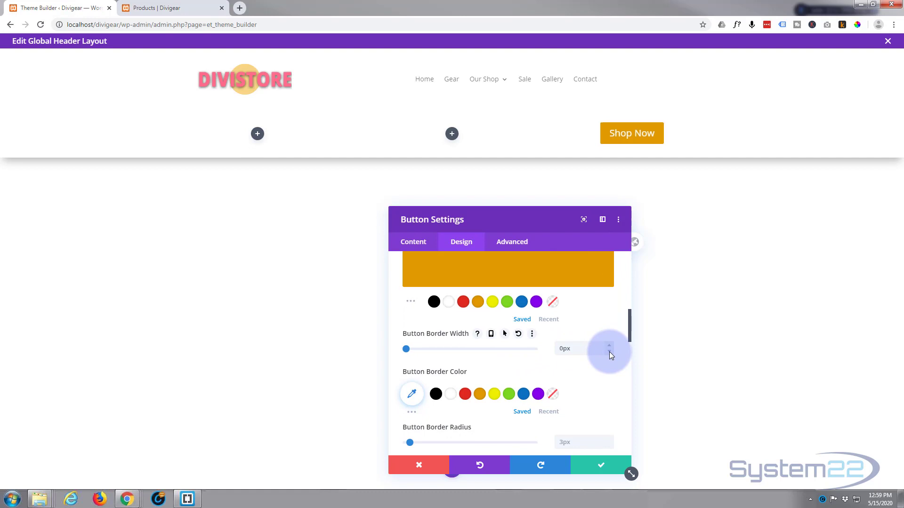
pyautogui.scroll(-1, 568, 346)
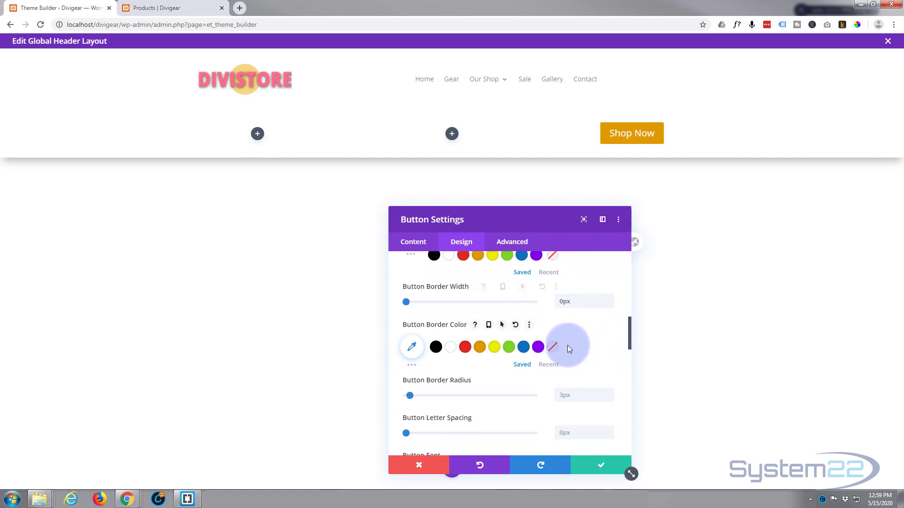
pyautogui.scroll(-2, 567, 344)
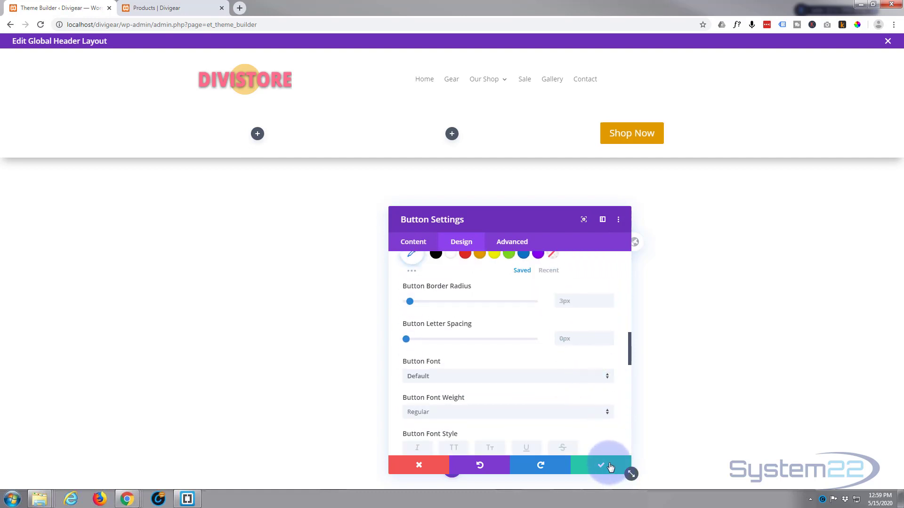
# Save the button, add a Text module to the middle column, and delete its placeholder text.
pyautogui.click(601, 466)
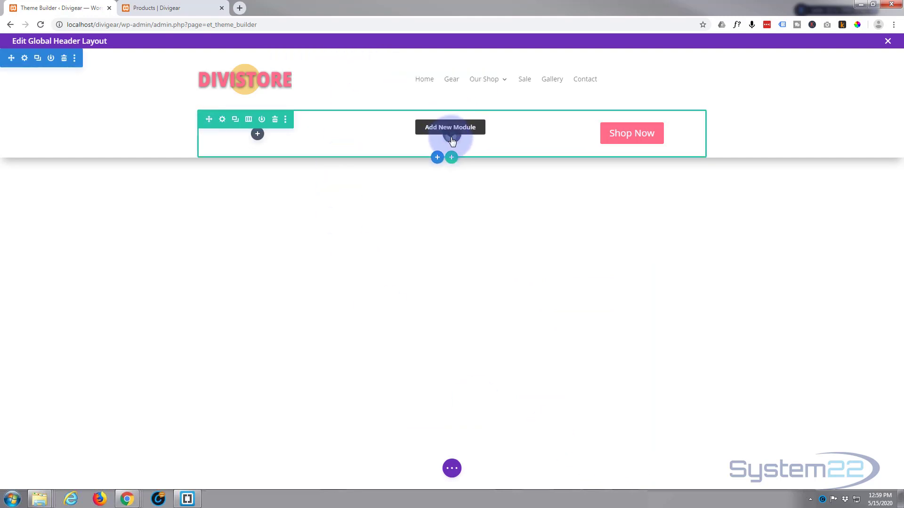
pyautogui.click(452, 141)
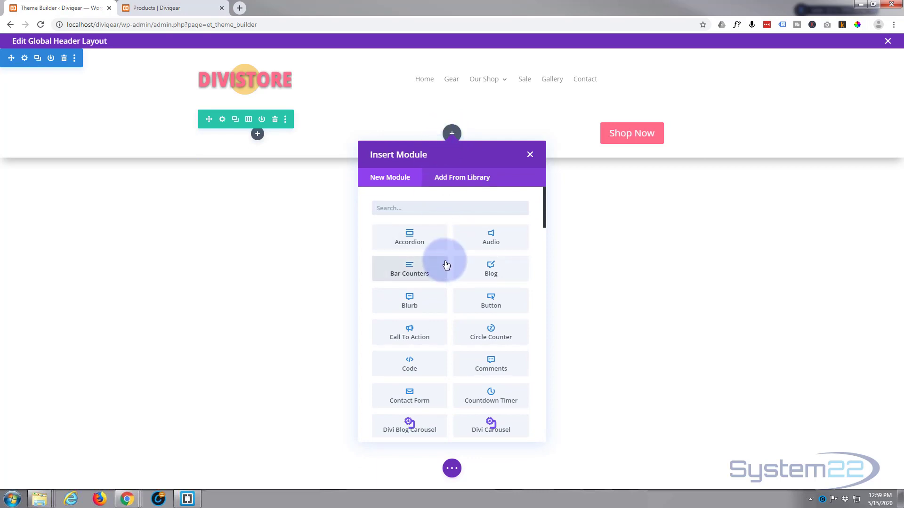
pyautogui.scroll(-15, 446, 265)
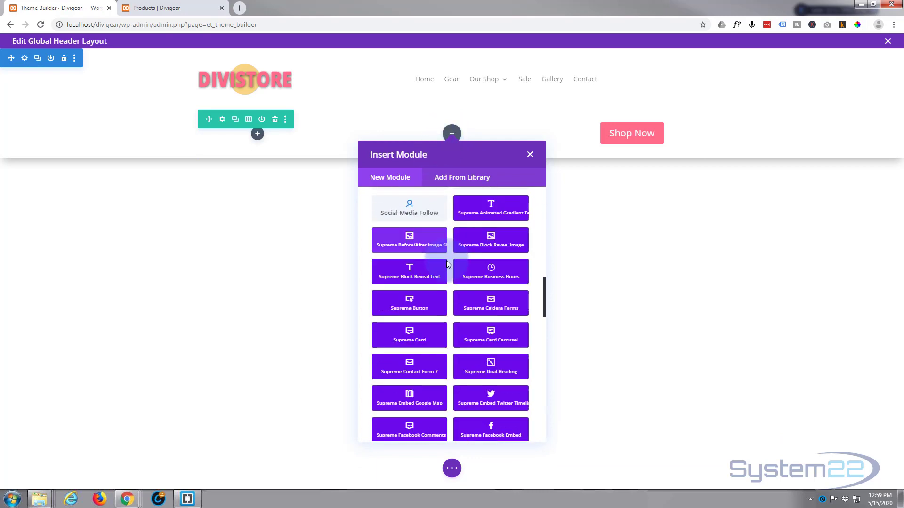
pyautogui.scroll(-10, 448, 261)
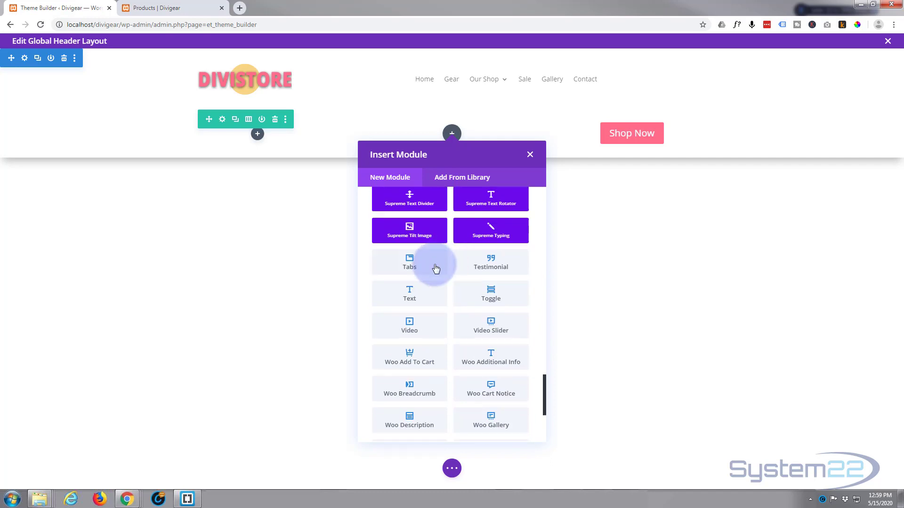
pyautogui.click(410, 294)
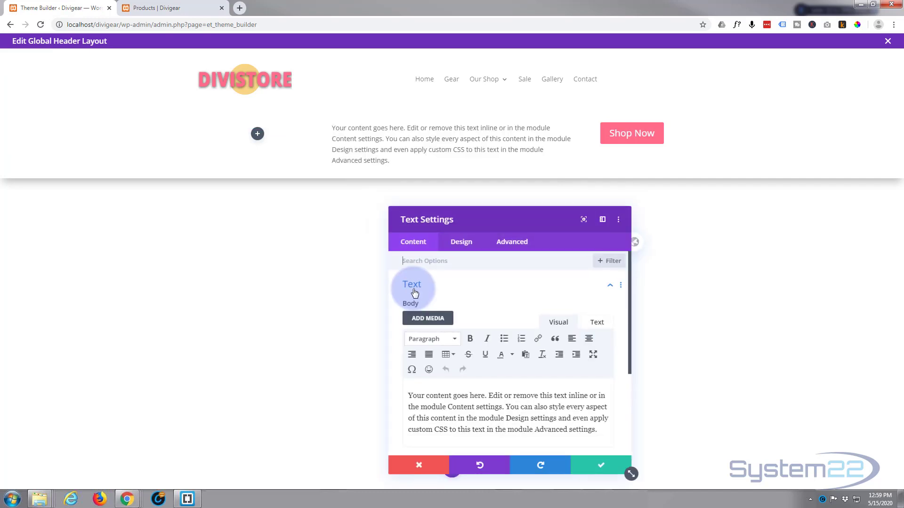
pyautogui.scroll(-2, 430, 339)
pyautogui.moveTo(409, 302); pyautogui.dragTo(628, 342)
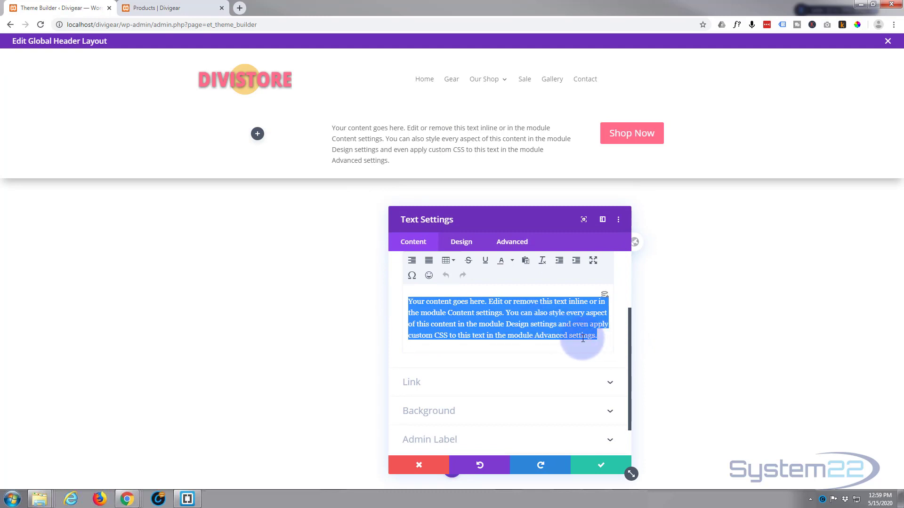
pyautogui.press('BackSpace')
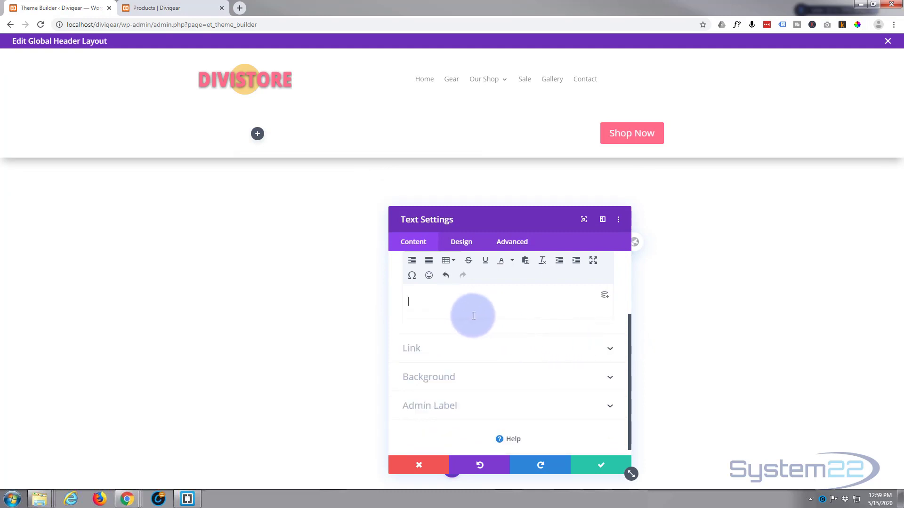
pyautogui.scroll(1, 494, 325)
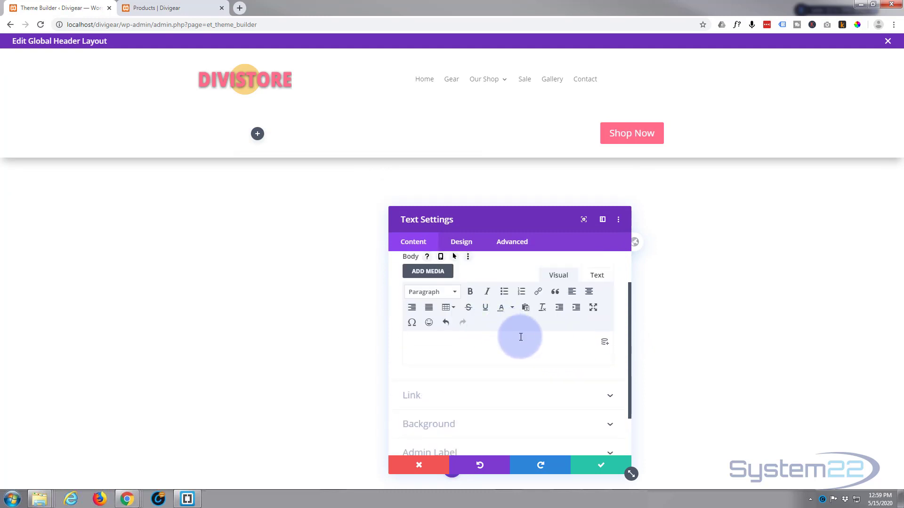
# Fill the middle Text module's body with the dynamic Site Title, showing Divigear.
pyautogui.click(605, 343)
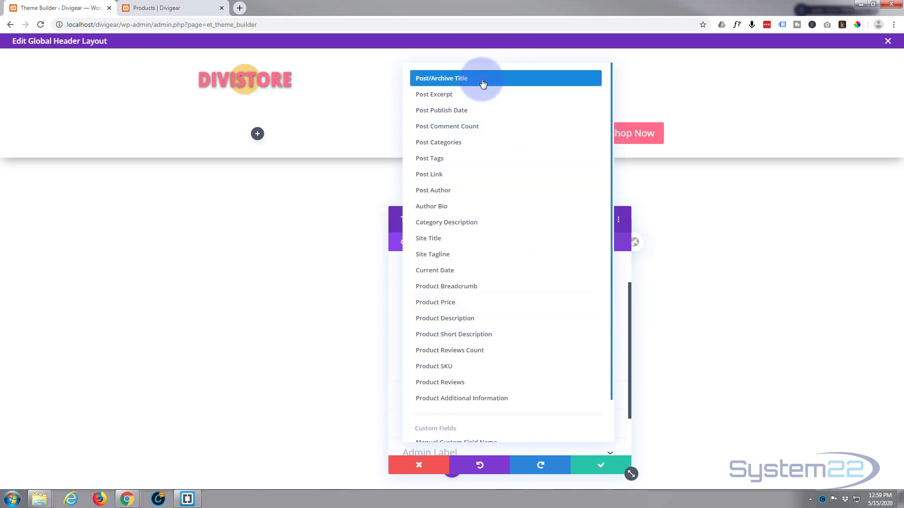
pyautogui.click(425, 241)
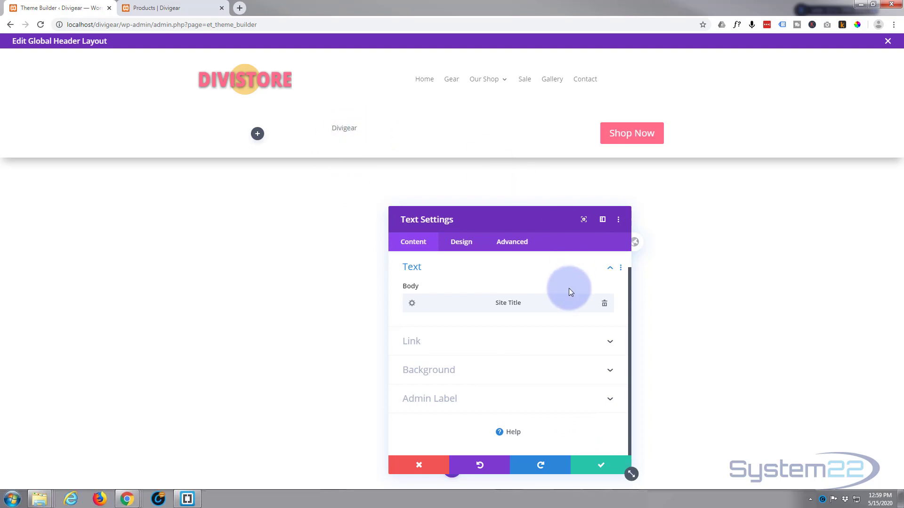
# Centre-align the Divigear title in the Text design settings.
pyautogui.click(462, 242)
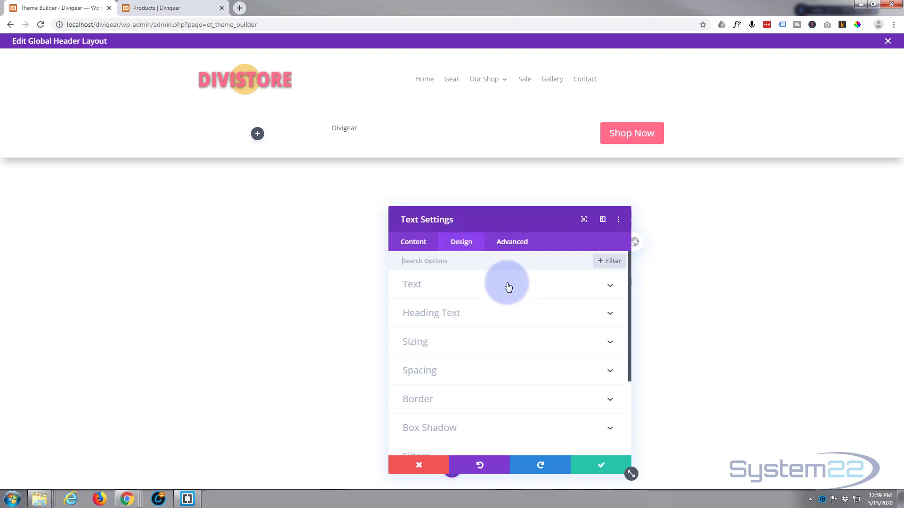
pyautogui.click(481, 285)
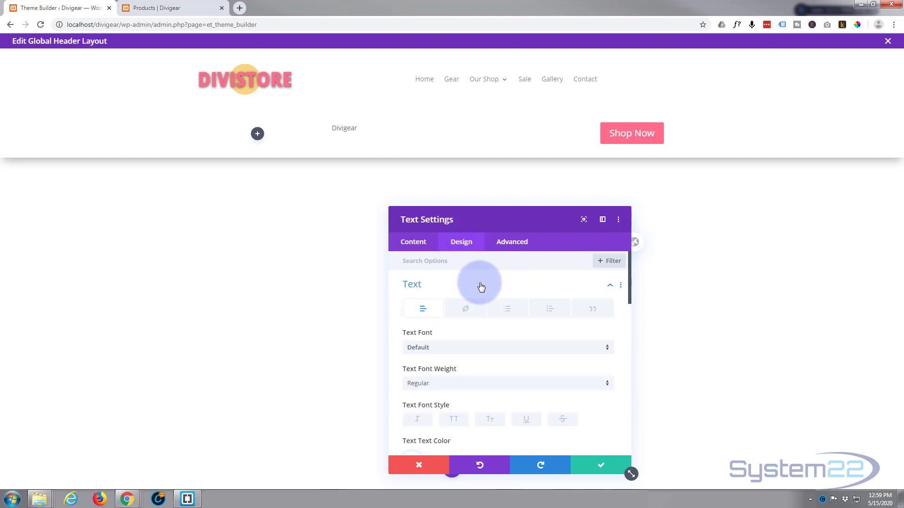
pyautogui.scroll(-1, 501, 290)
pyautogui.scroll(-1, 502, 293)
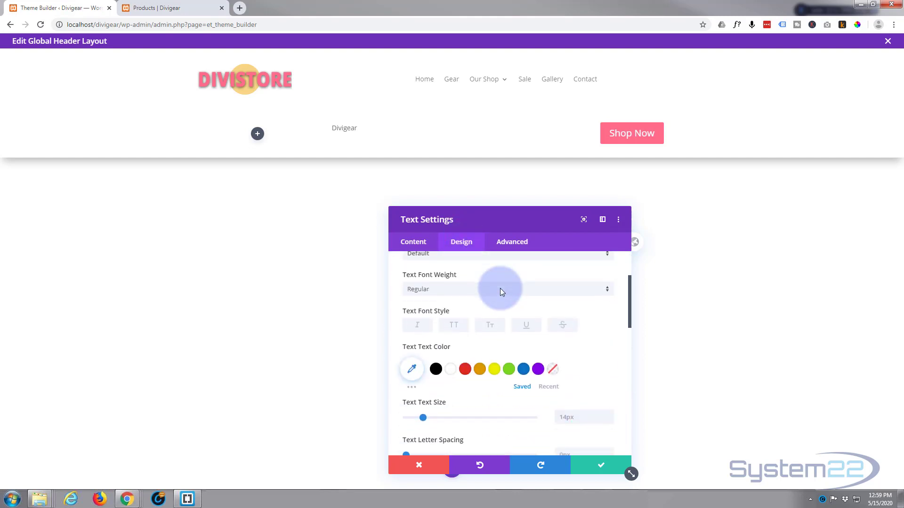
pyautogui.scroll(-1, 502, 293)
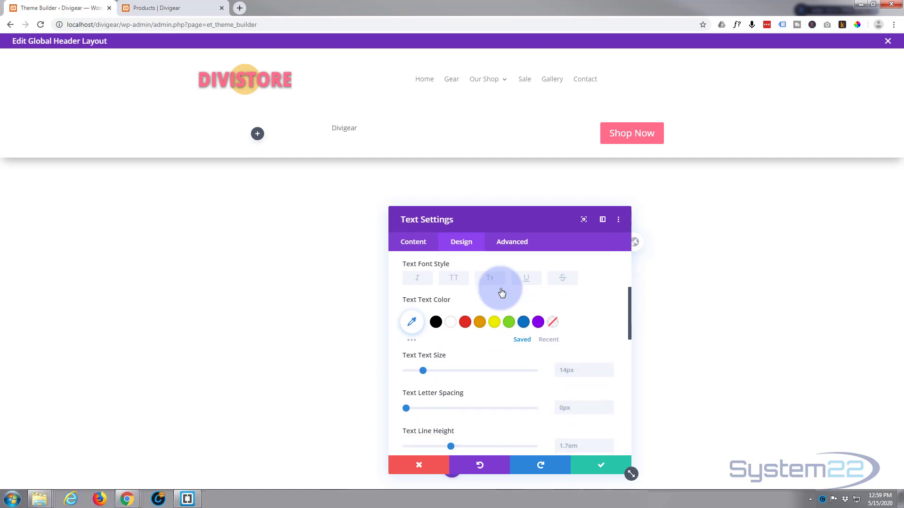
pyautogui.scroll(-6, 501, 292)
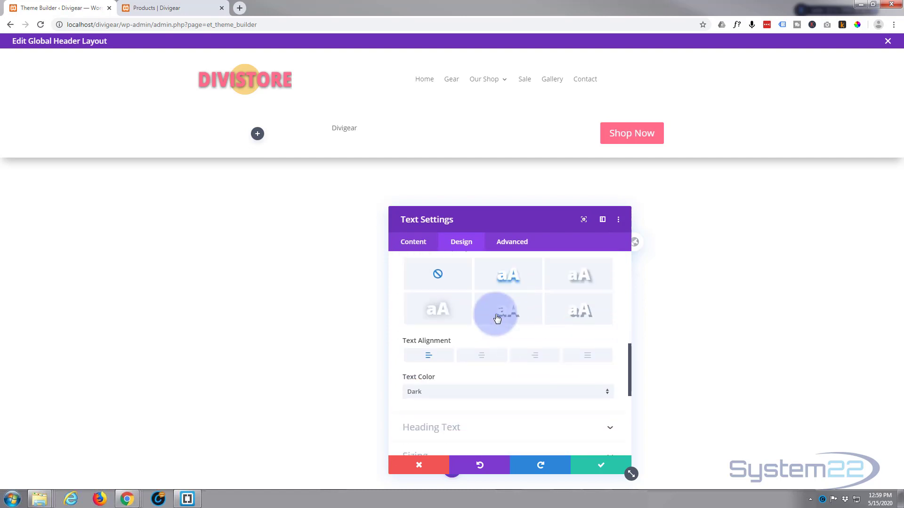
pyautogui.click(481, 341)
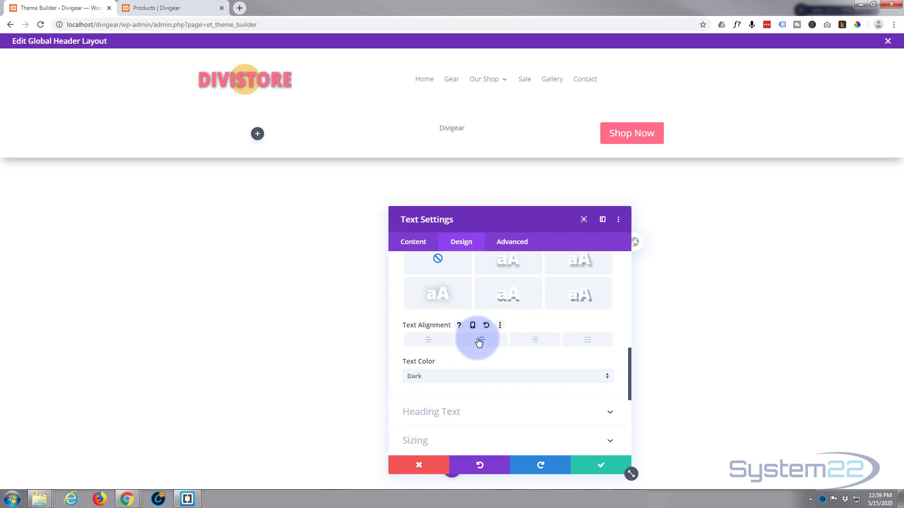
# Make the title uppercase, 24px and Semi Bold.
pyautogui.scroll(2, 479, 343)
pyautogui.scroll(1, 480, 343)
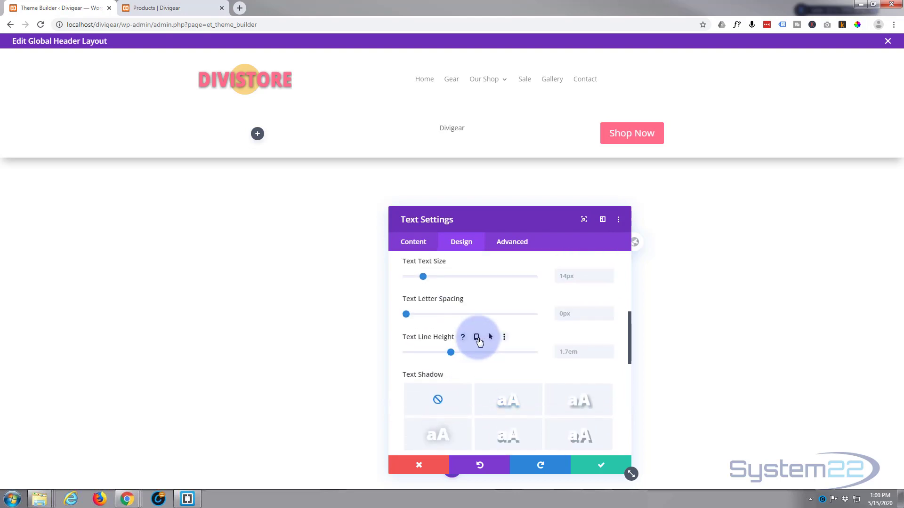
pyautogui.scroll(2, 479, 339)
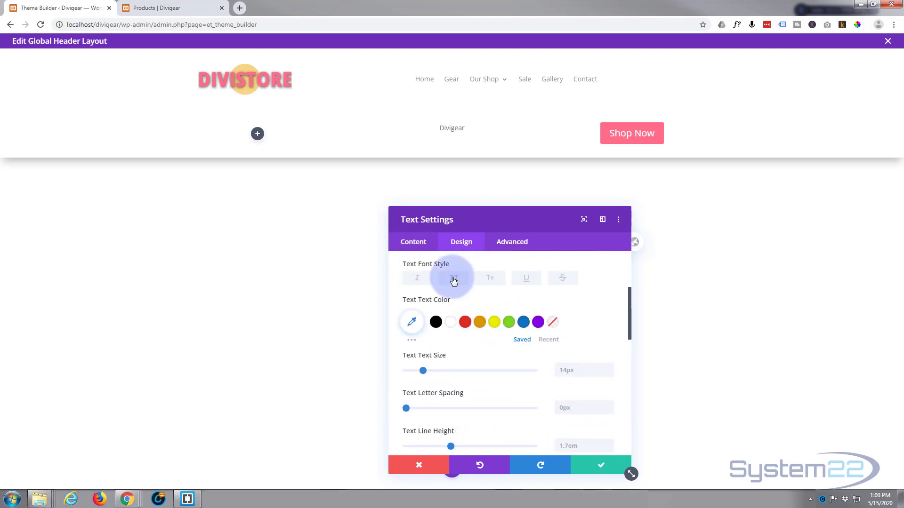
pyautogui.click(454, 281)
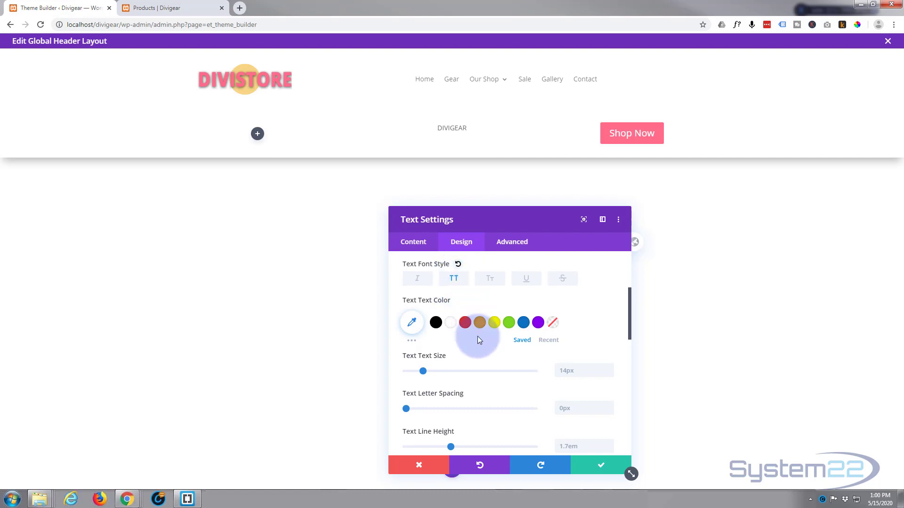
pyautogui.moveTo(425, 372); pyautogui.dragTo(436, 372)
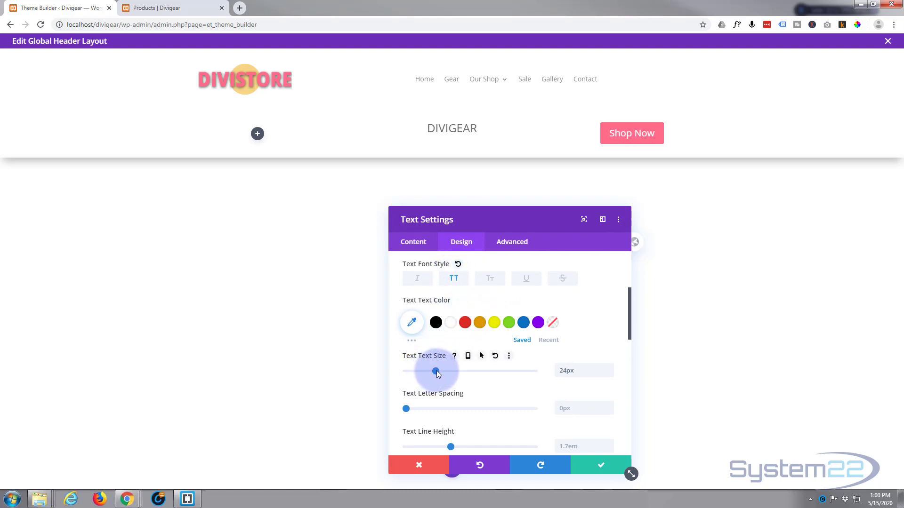
pyautogui.scroll(1, 438, 373)
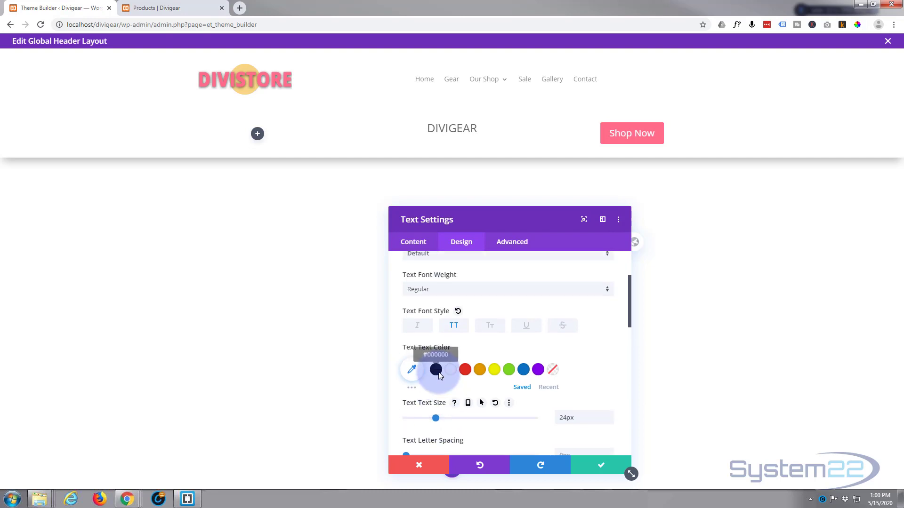
pyautogui.click(449, 289)
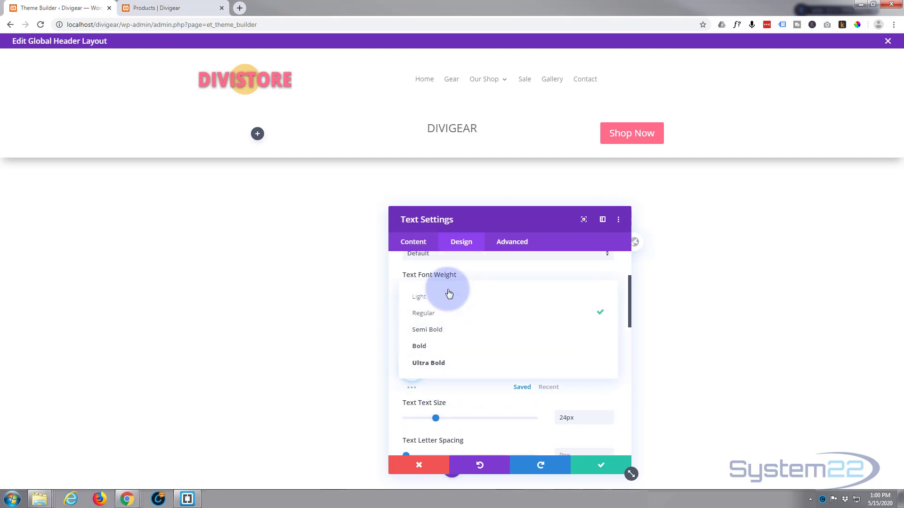
pyautogui.click(441, 331)
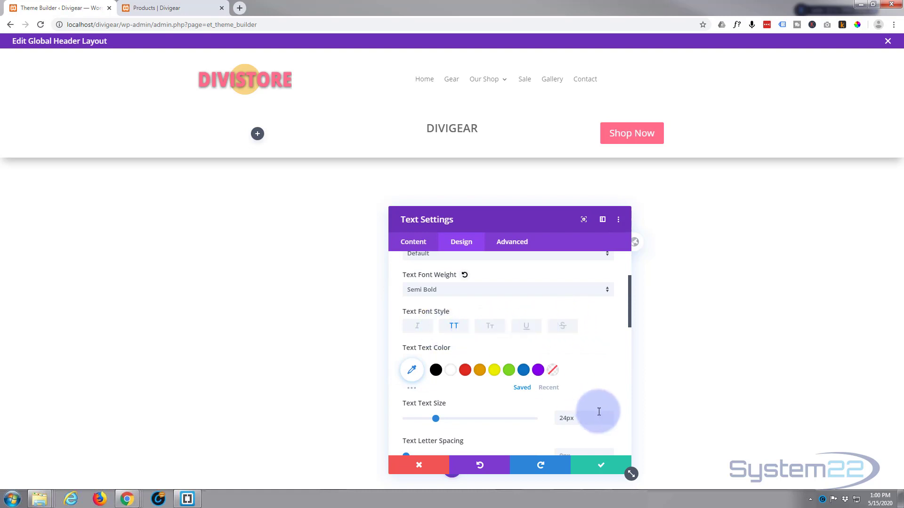
# Keep the title styling and open Row Settings for the DIVIGEAR and Shop Now row.
pyautogui.click(604, 467)
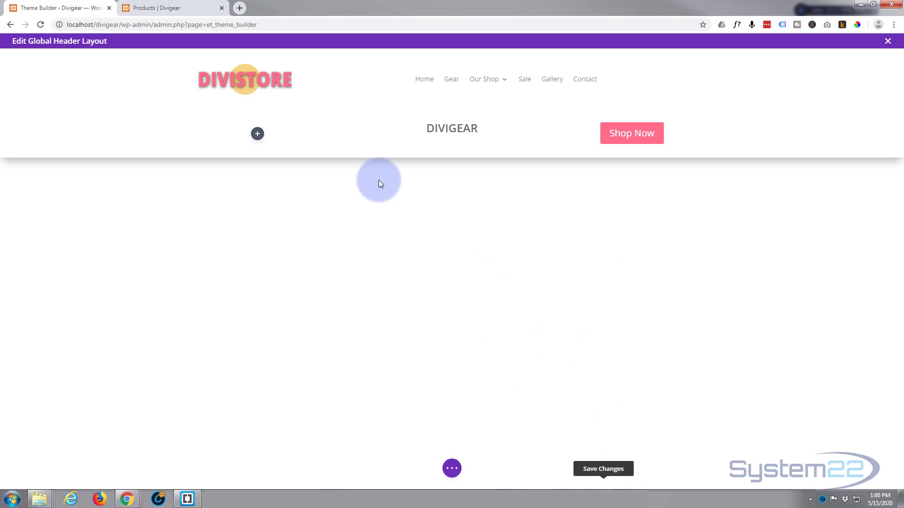
pyautogui.moveTo(278, 134)
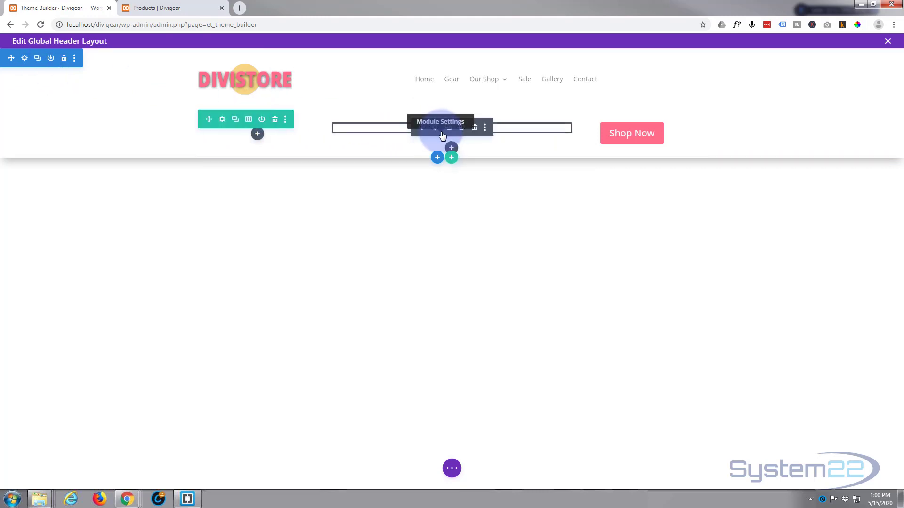
pyautogui.click(223, 119)
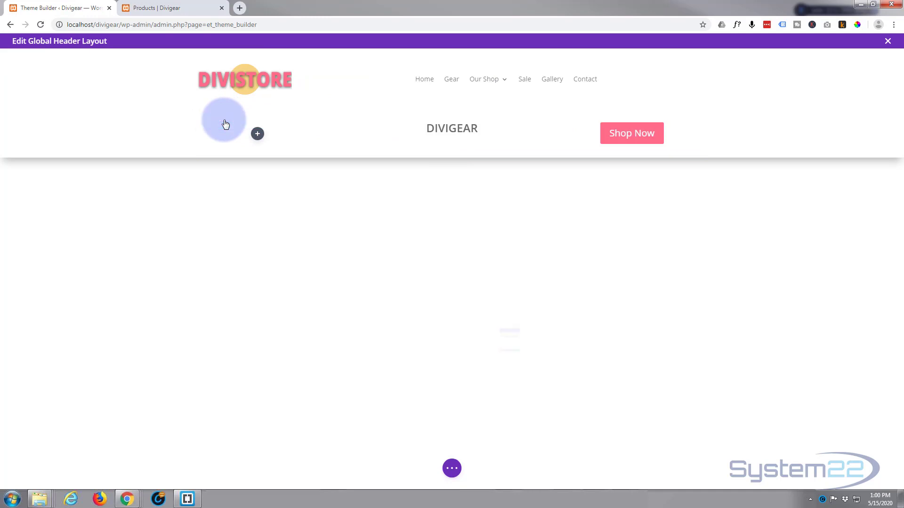
pyautogui.click(383, 296)
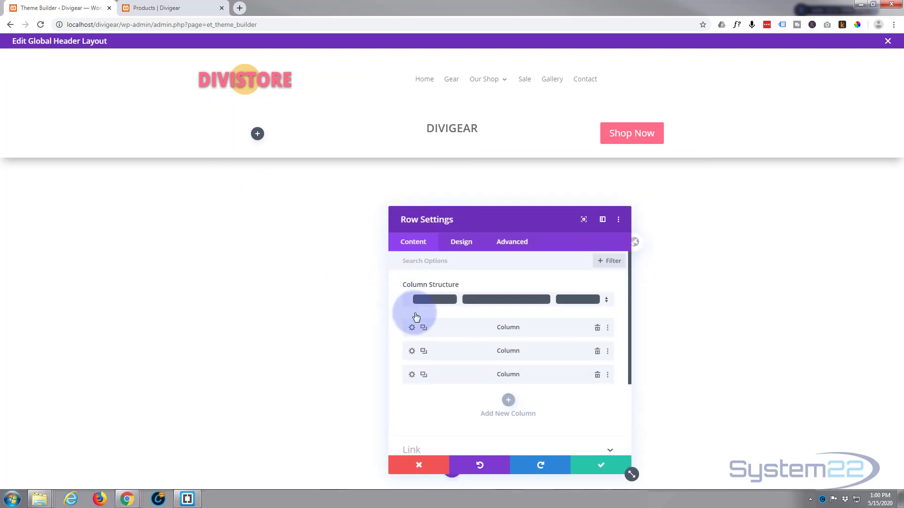
# Fill the header row background with the purple #8300e9 swatch.
pyautogui.scroll(-2, 414, 317)
pyautogui.click(494, 369)
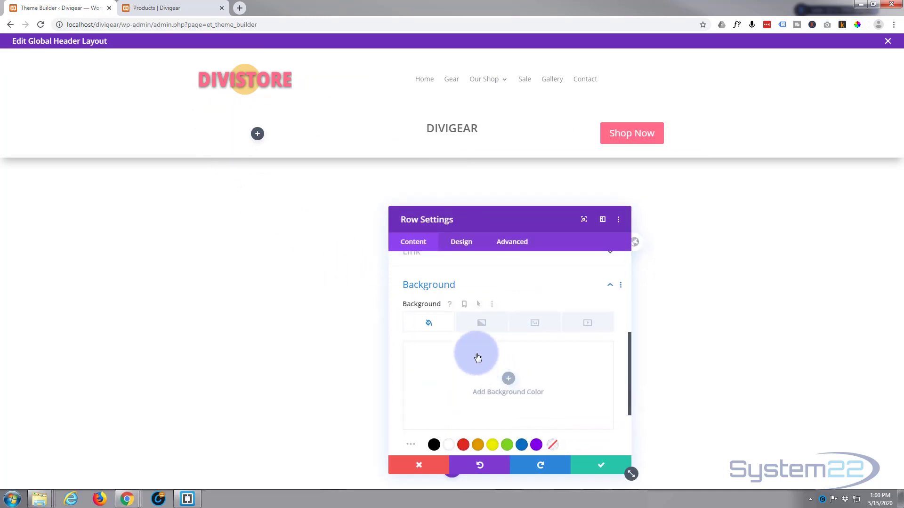
pyautogui.click(537, 445)
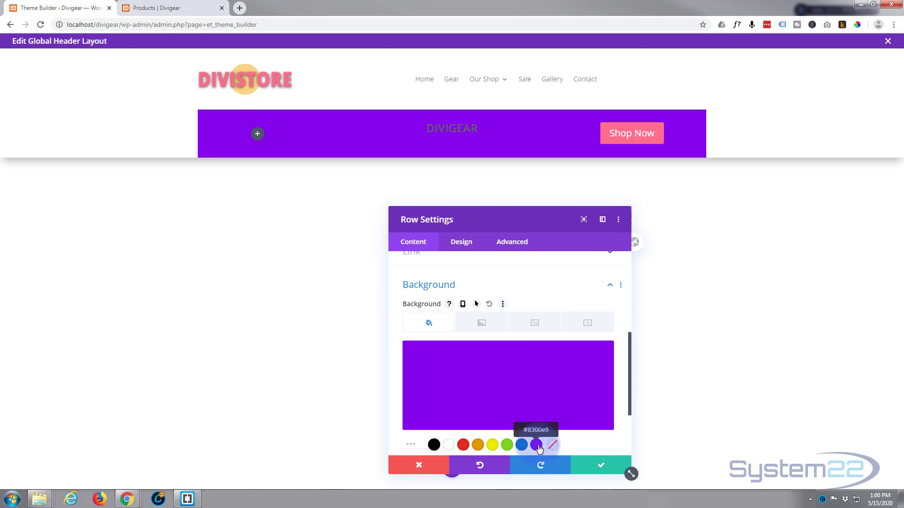
# Set the row's Width and Max Width to 100% and save the row settings.
pyautogui.click(463, 244)
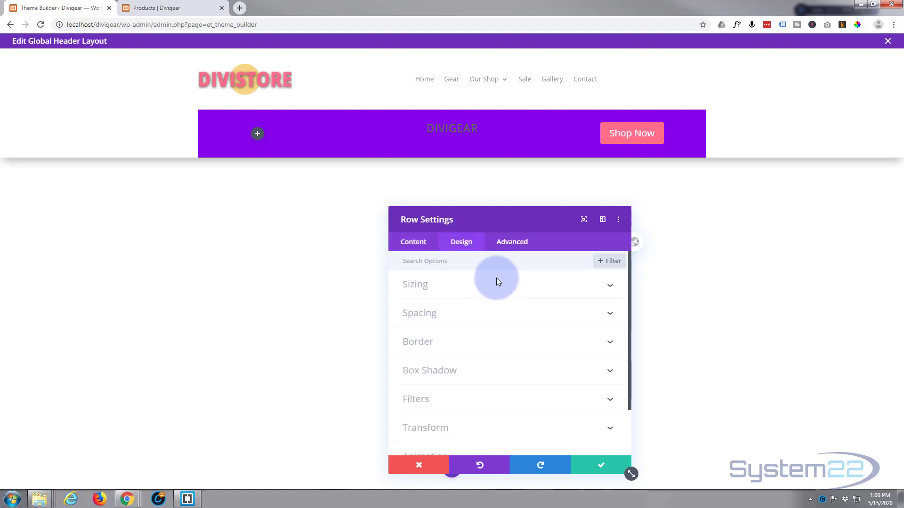
pyautogui.click(609, 285)
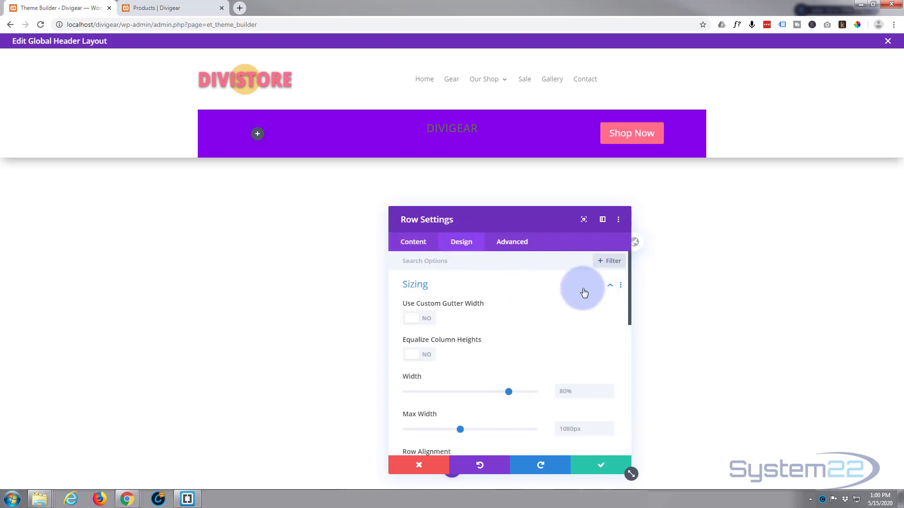
pyautogui.scroll(-2, 547, 303)
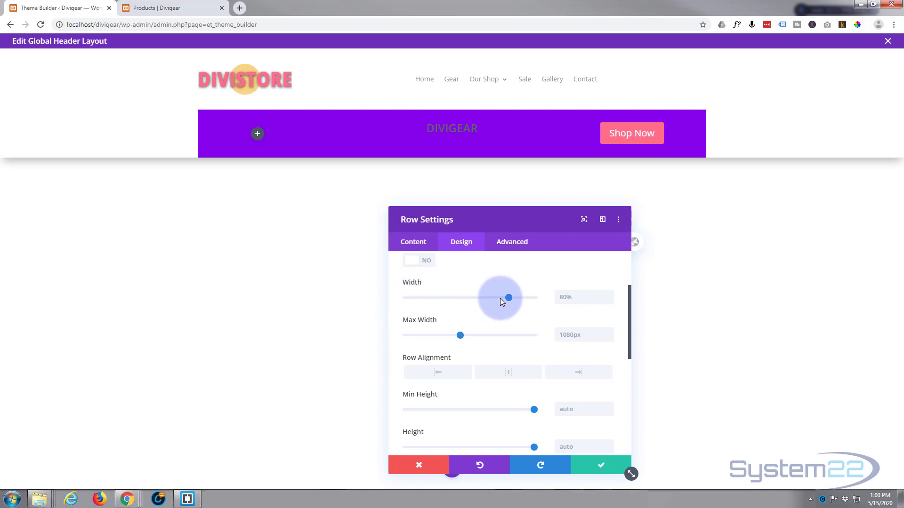
pyautogui.moveTo(508, 300); pyautogui.dragTo(560, 298)
pyautogui.hotkey('ctrl', 'c')
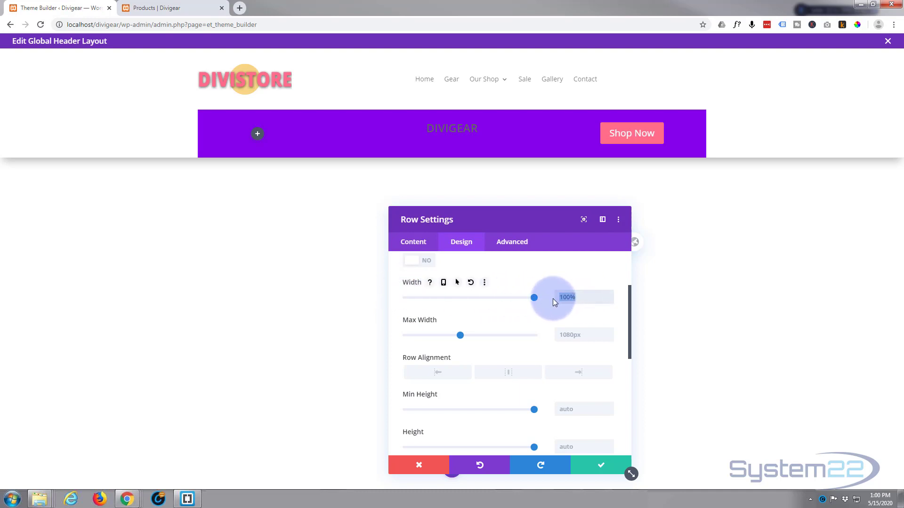
pyautogui.click(584, 334)
pyautogui.hotkey('ctrl', 'v')
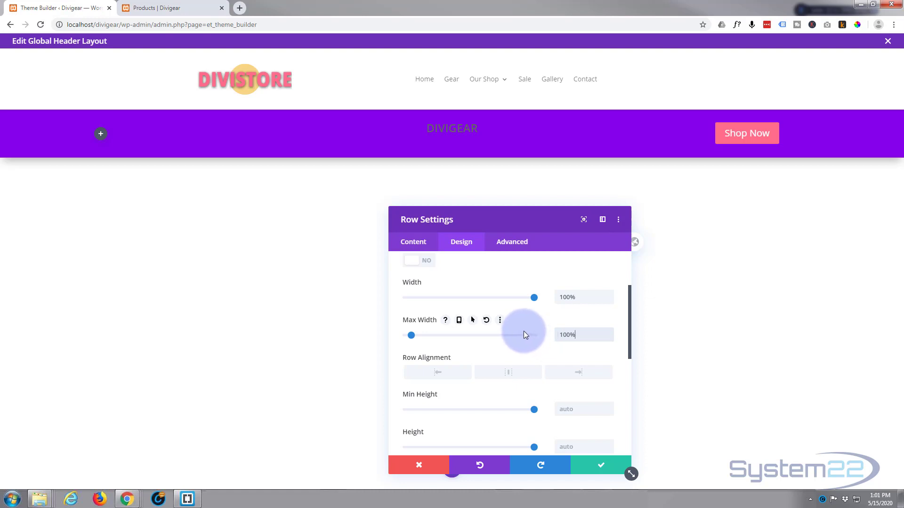
pyautogui.click(605, 471)
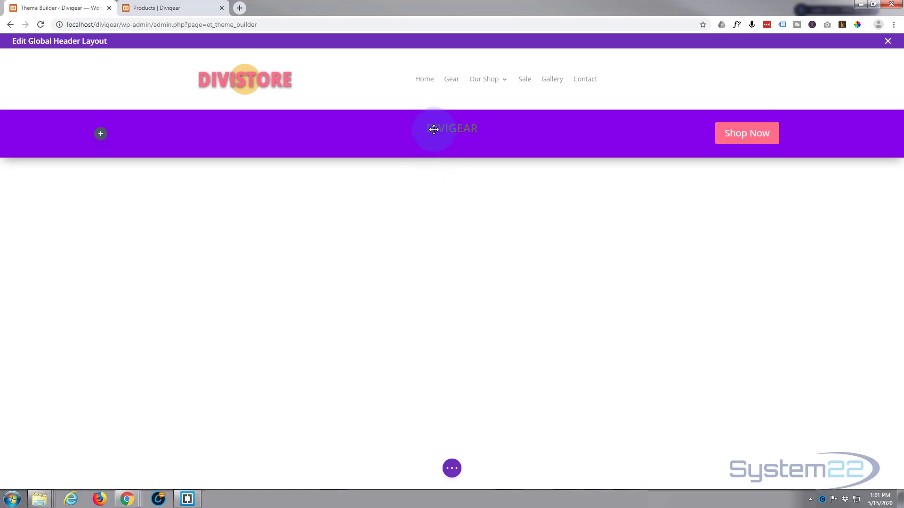
# Set the DIVIGEAR title's text colour to white #ffffff and save the module settings.
pyautogui.moveTo(433, 130)
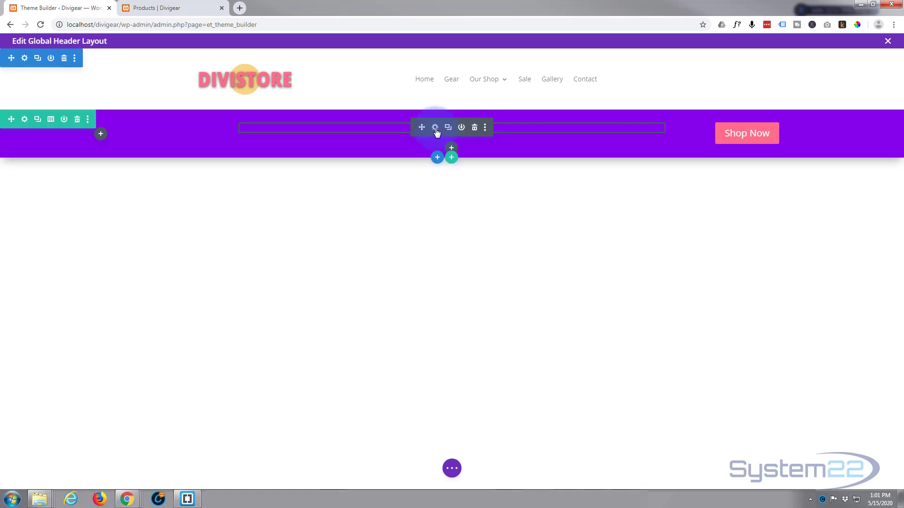
pyautogui.click(435, 128)
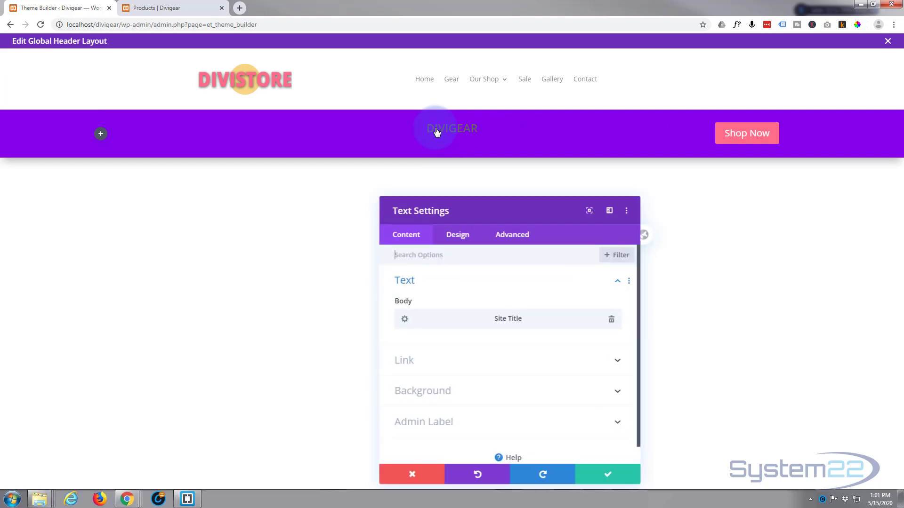
pyautogui.click(466, 242)
pyautogui.click(484, 293)
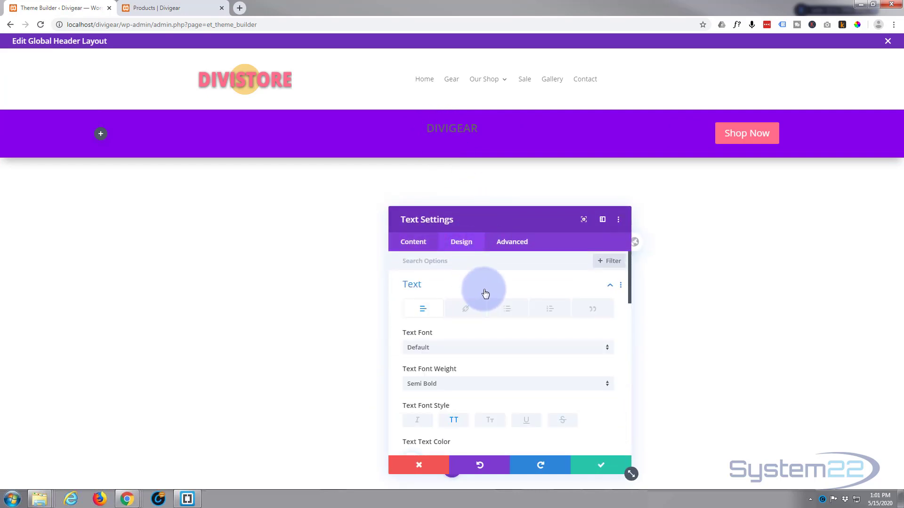
pyautogui.scroll(-3, 484, 294)
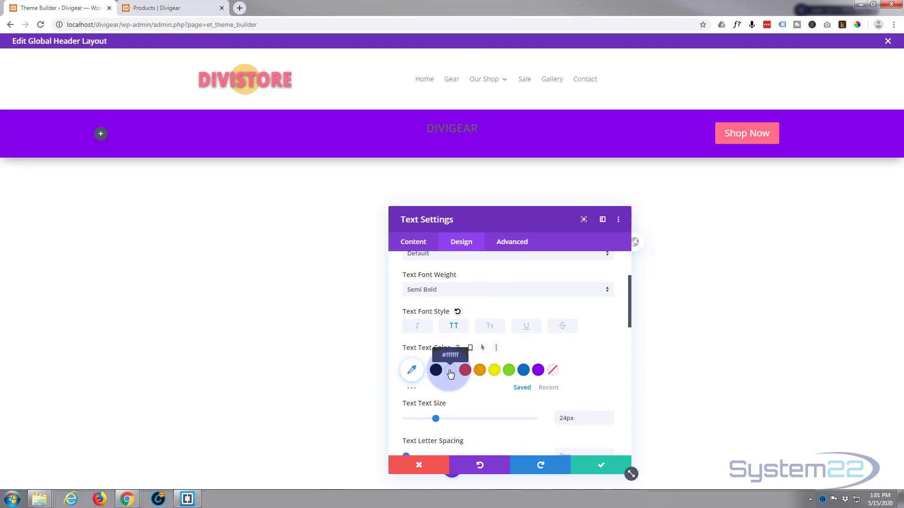
pyautogui.click(451, 373)
pyautogui.click(598, 466)
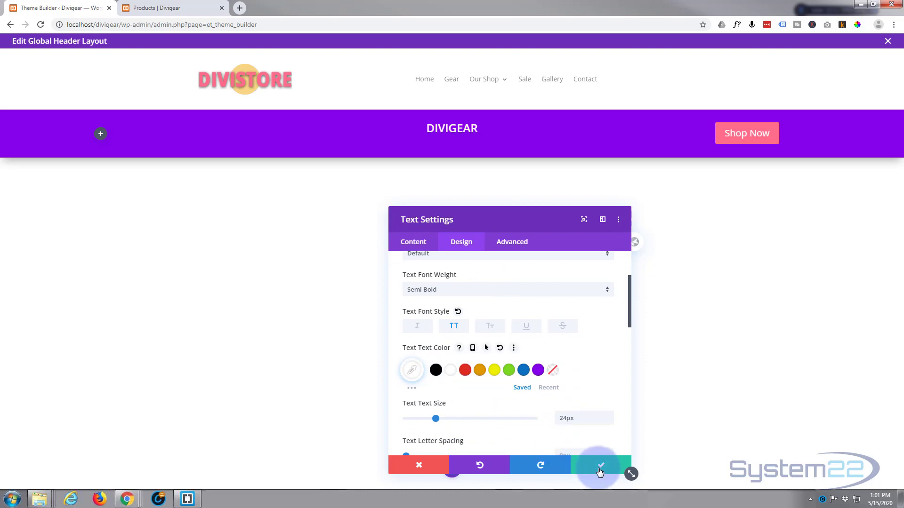
pyautogui.moveTo(450, 127)
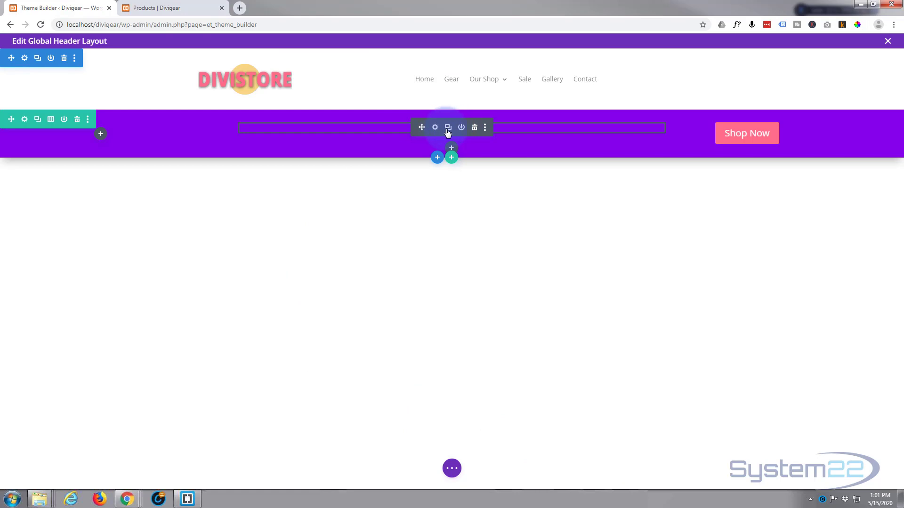
# Duplicate the DIVIGEAR text module and switch the copy's dynamic content from Site Title to Post/Archive Title.
pyautogui.click(448, 127)
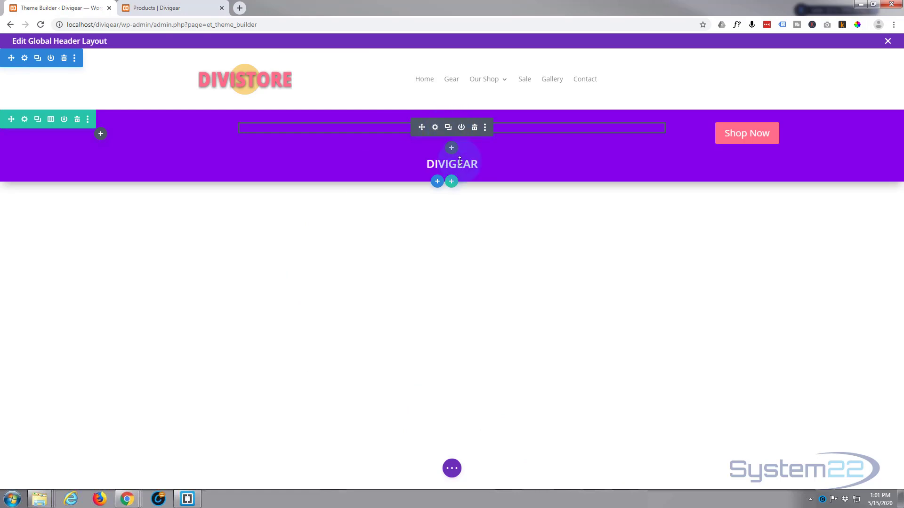
pyautogui.click(436, 164)
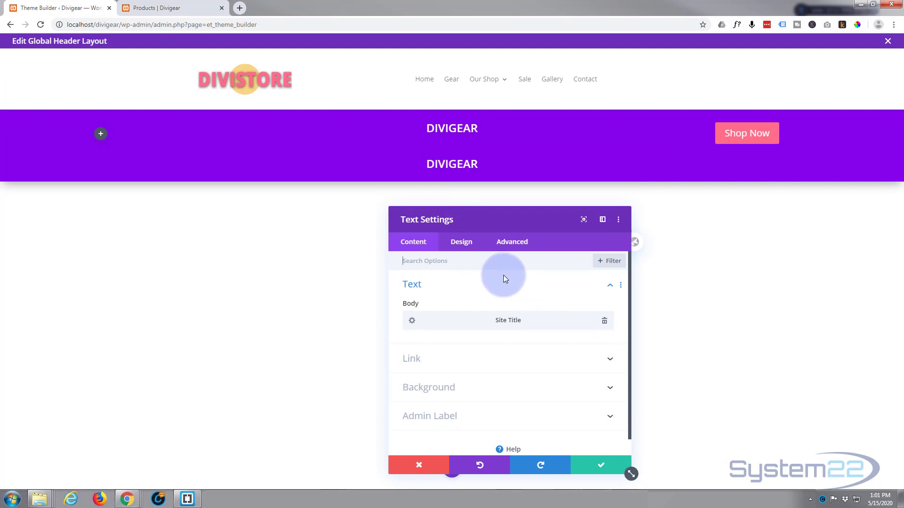
pyautogui.click(604, 323)
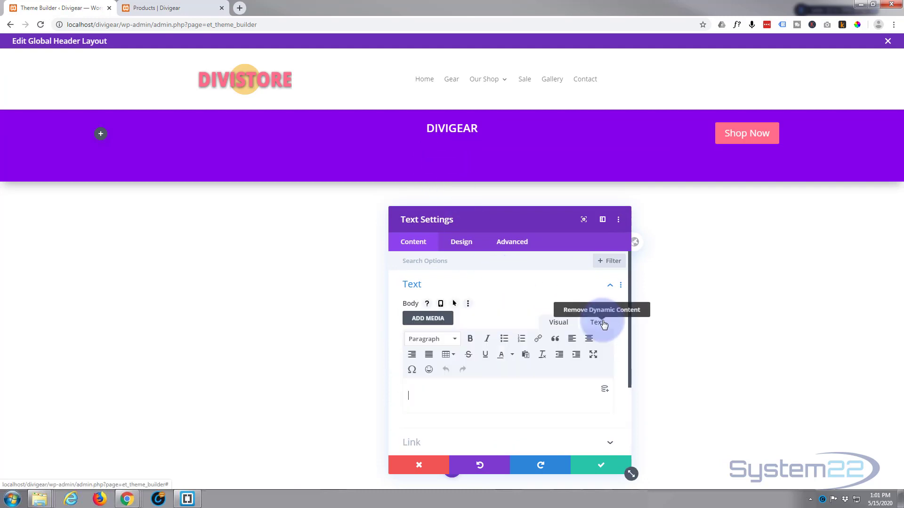
pyautogui.click(605, 394)
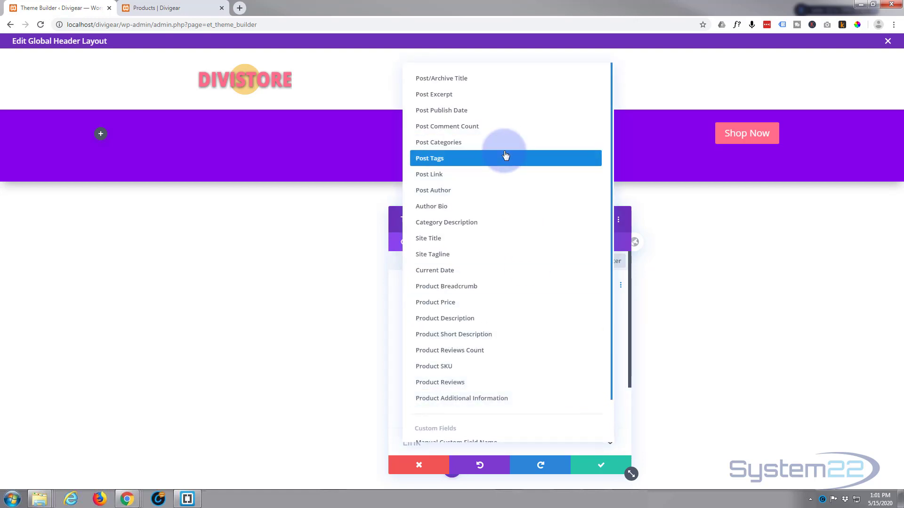
pyautogui.click(439, 84)
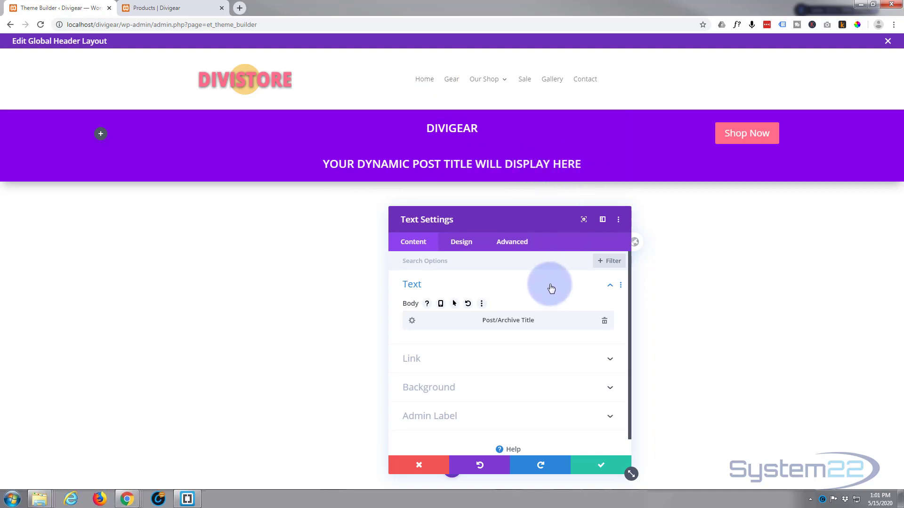
# Shrink the post title line's text size to 16px under Design > Text.
pyautogui.click(462, 243)
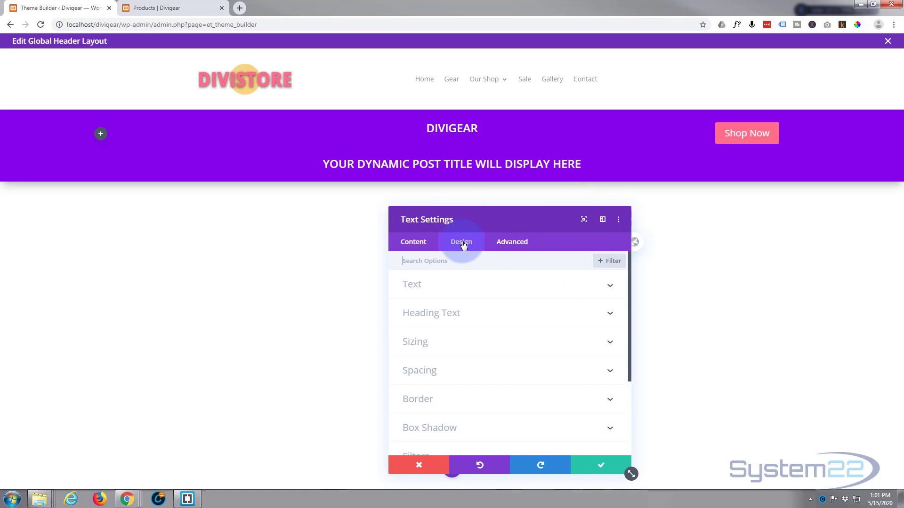
pyautogui.click(500, 286)
pyautogui.scroll(-4, 492, 320)
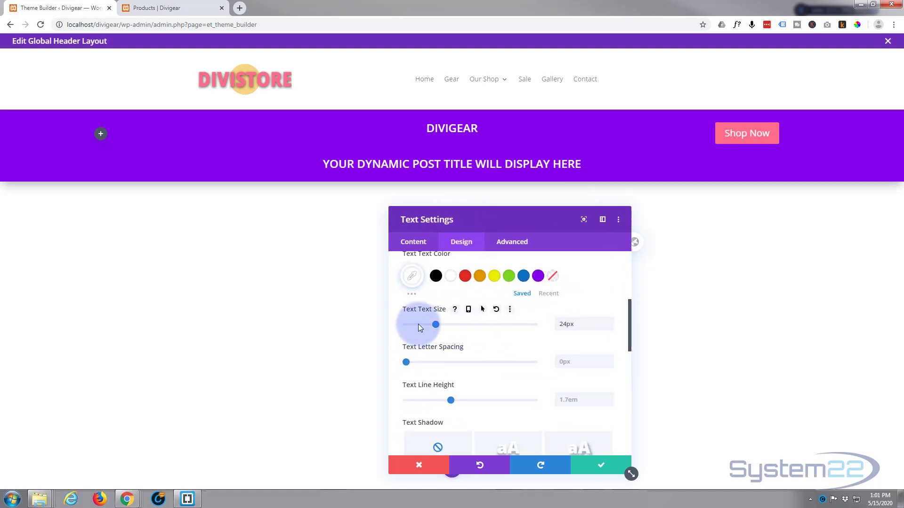
pyautogui.moveTo(433, 326); pyautogui.dragTo(425, 324)
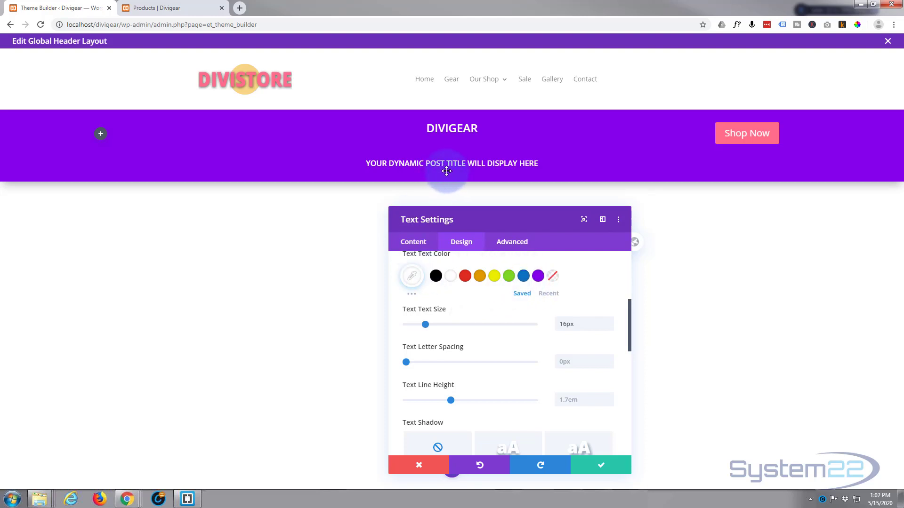
# Keep the 16px post title size and set the DIVIGEAR title's top margin to 0px.
pyautogui.click(599, 466)
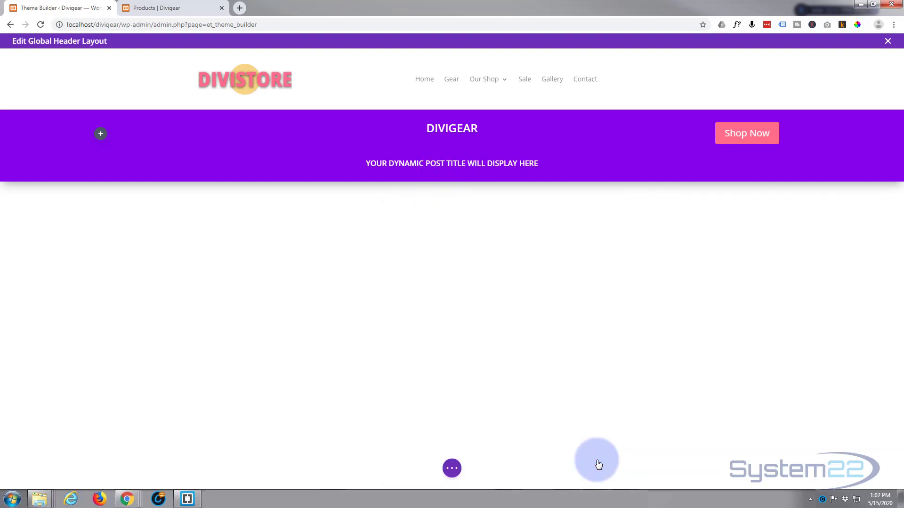
pyautogui.moveTo(449, 132)
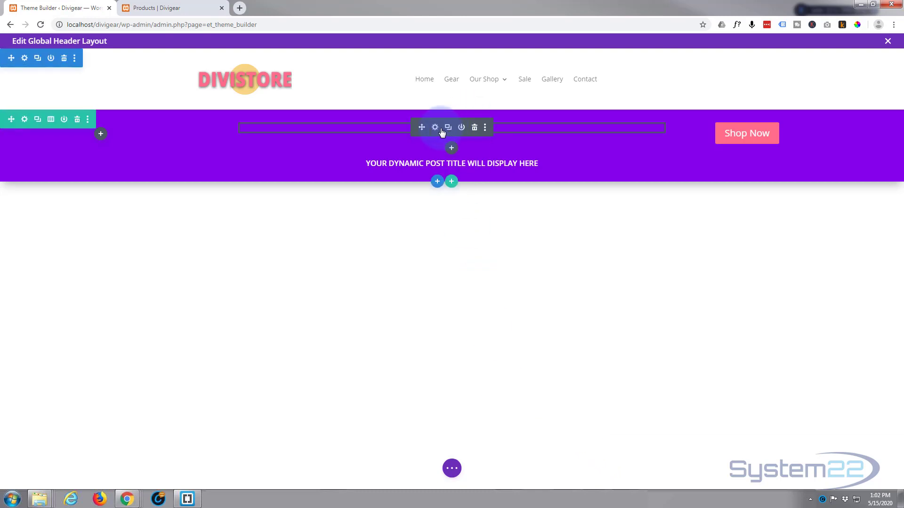
pyautogui.click(435, 128)
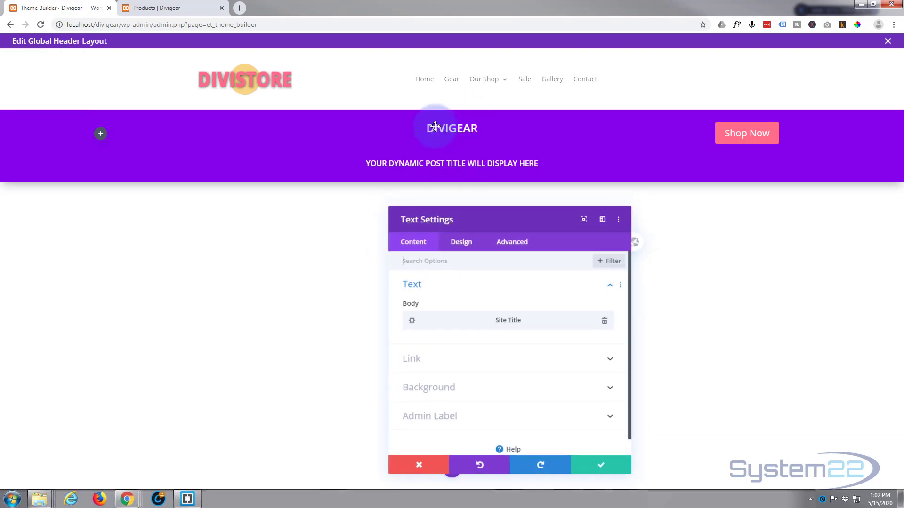
pyautogui.click(465, 242)
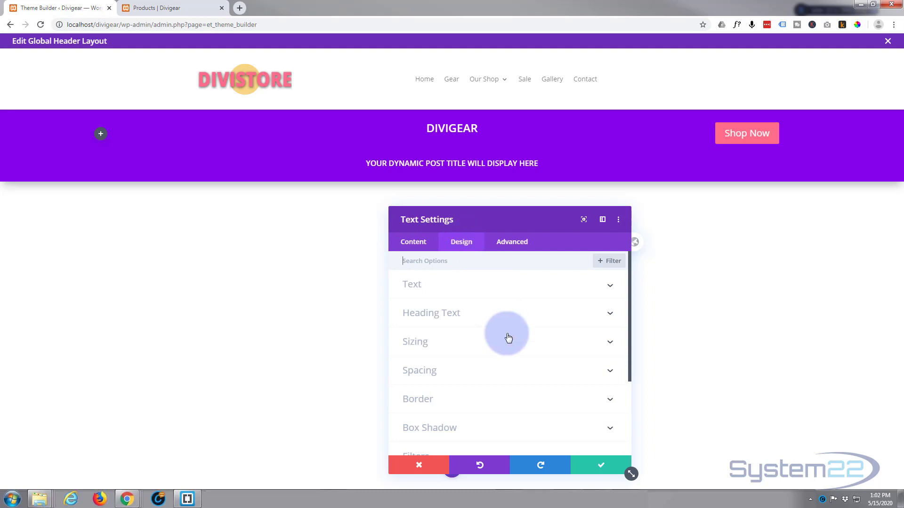
pyautogui.click(499, 367)
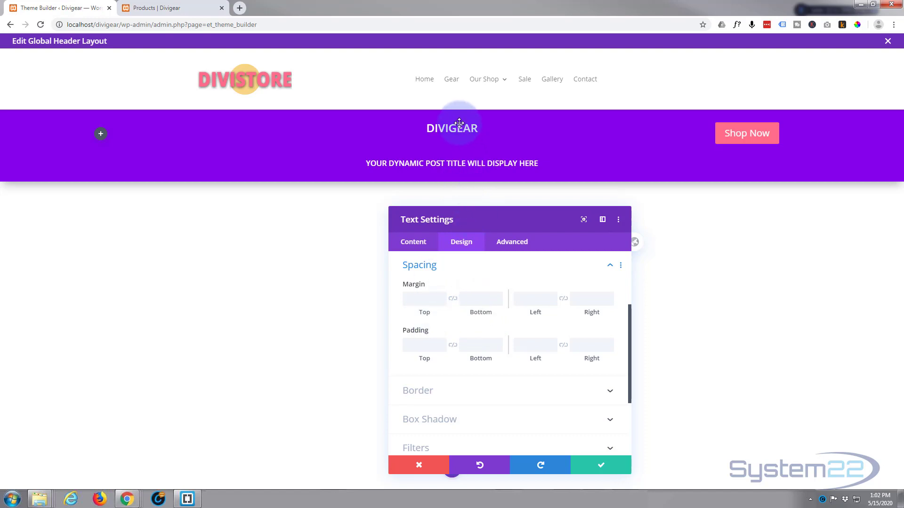
pyautogui.click(429, 298)
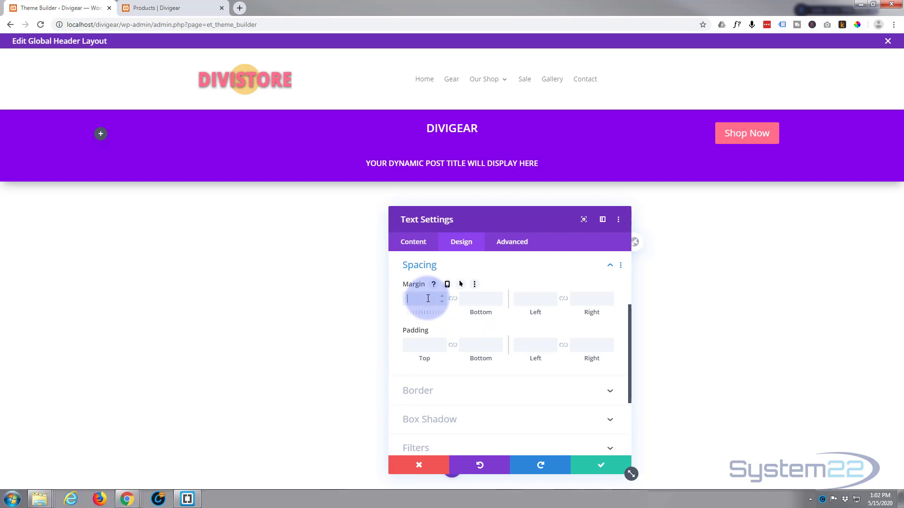
pyautogui.write('0')
# Zero the DIVIGEAR title's padding, give it a 10px bottom margin, and save.
pyautogui.click(477, 302)
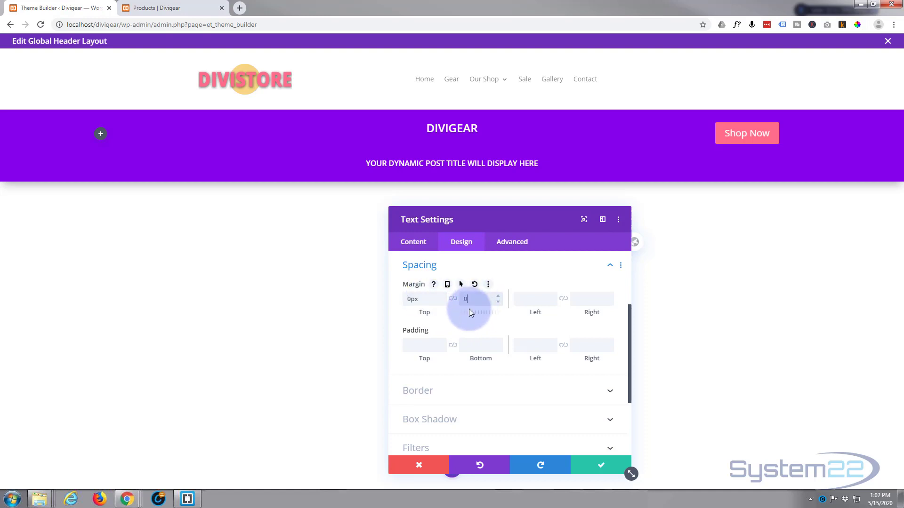
pyautogui.click(471, 343)
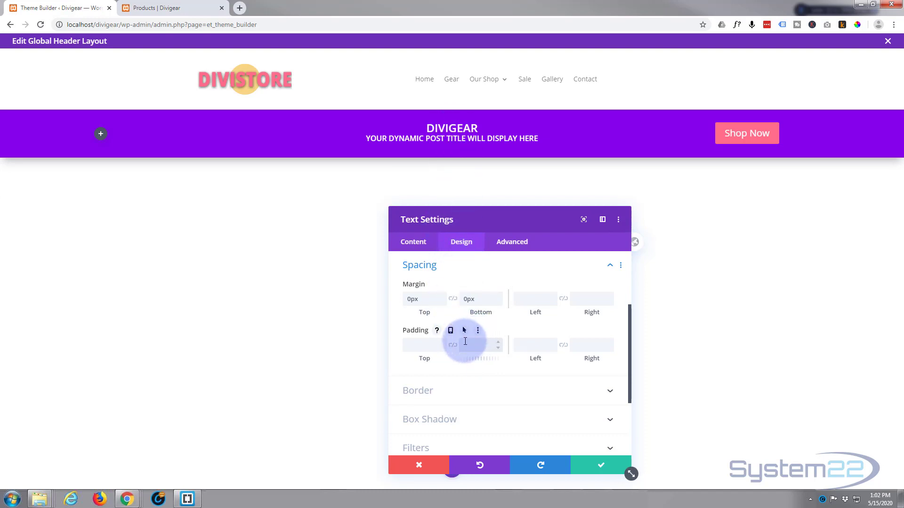
pyautogui.click(425, 345)
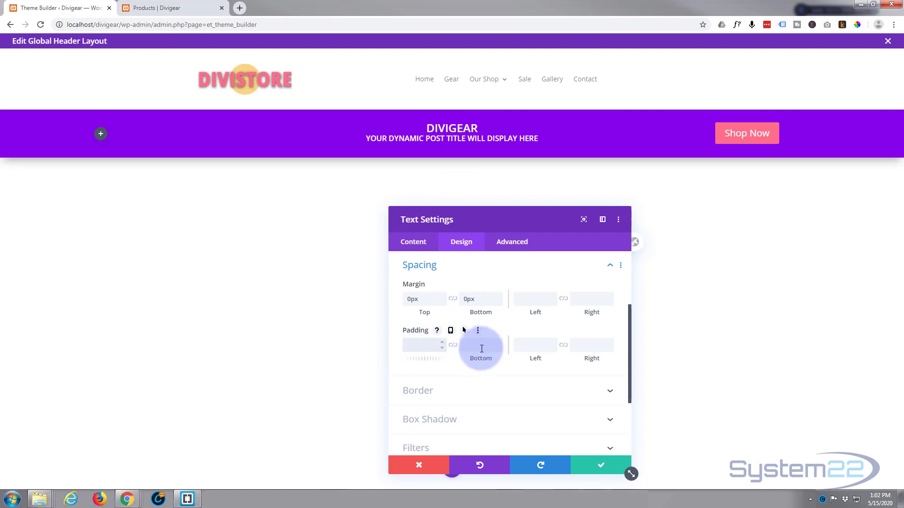
pyautogui.write('0px')
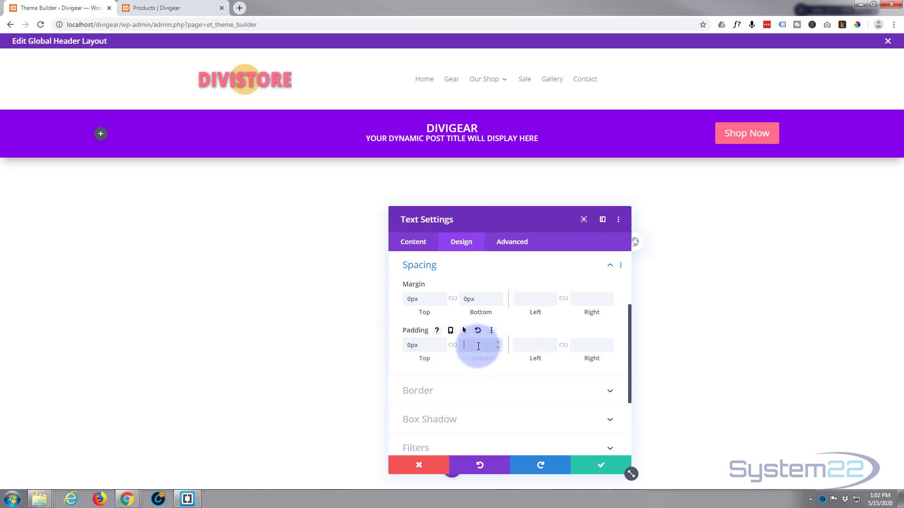
pyautogui.click(467, 300)
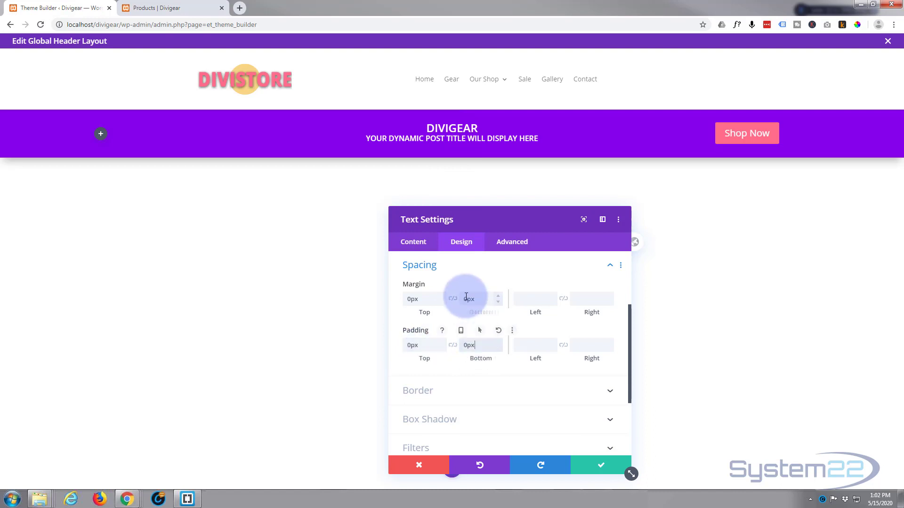
pyautogui.click(459, 127)
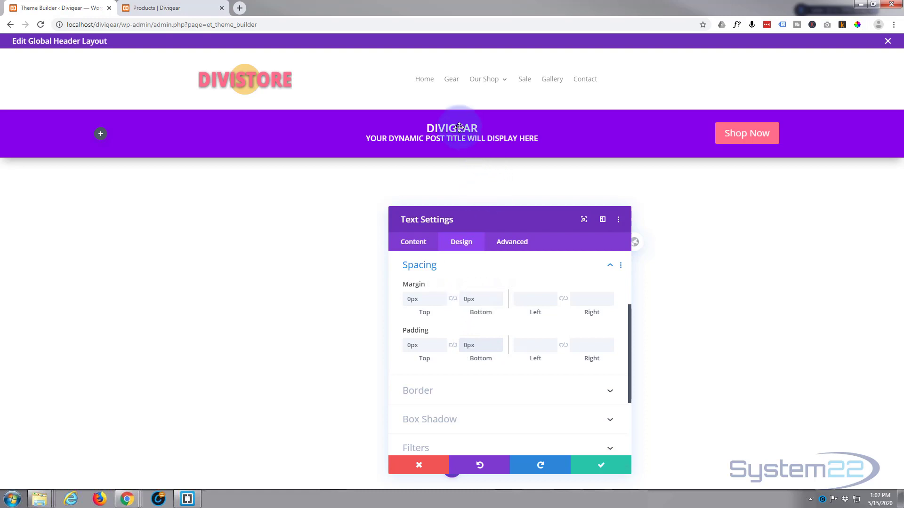
pyautogui.click(465, 297)
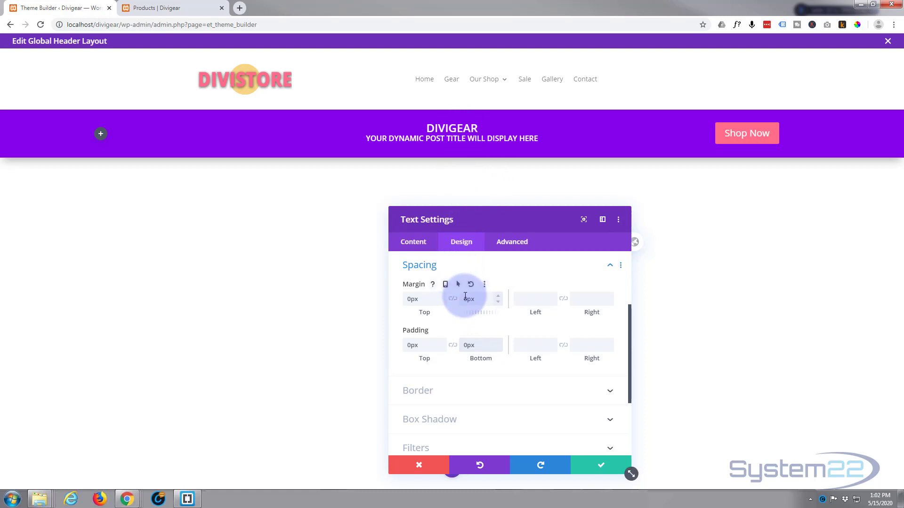
pyautogui.click(516, 296)
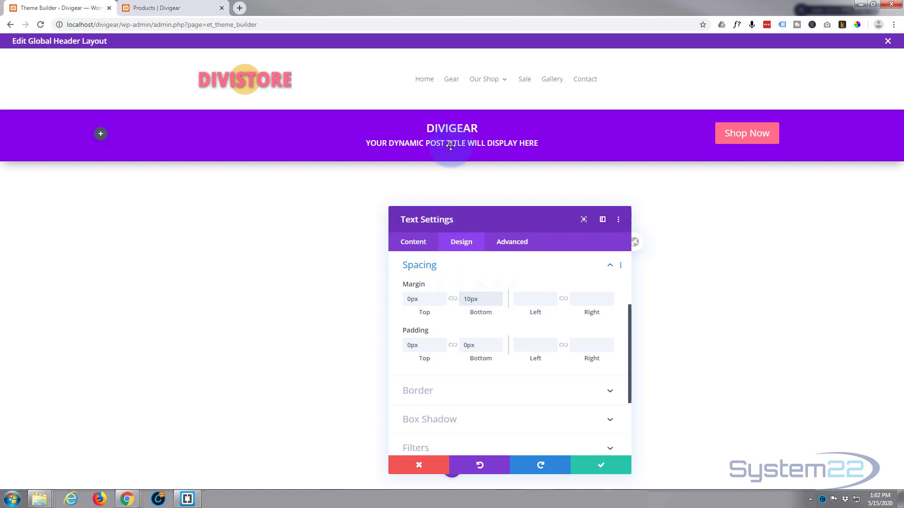
pyautogui.click(601, 464)
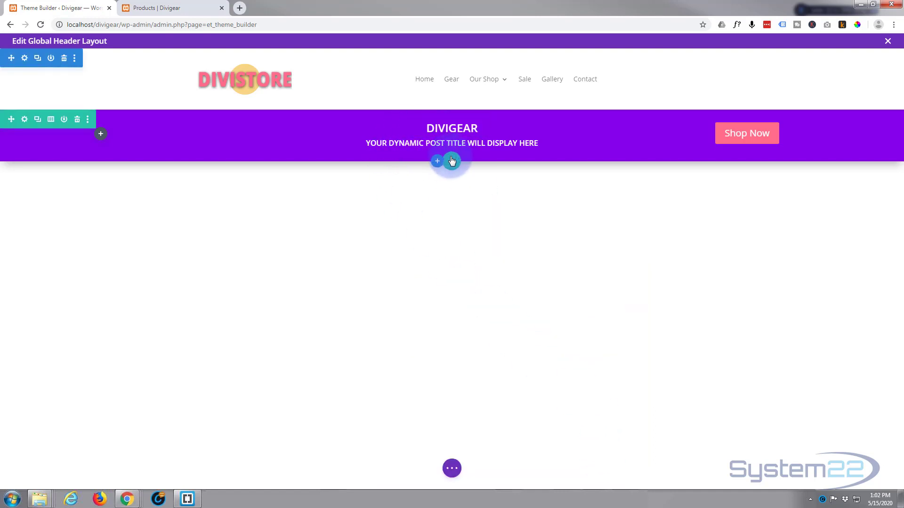
# Set the post title module's bottom padding and bottom margin to 0px and save.
pyautogui.moveTo(470, 150); pyautogui.dragTo(445, 145)
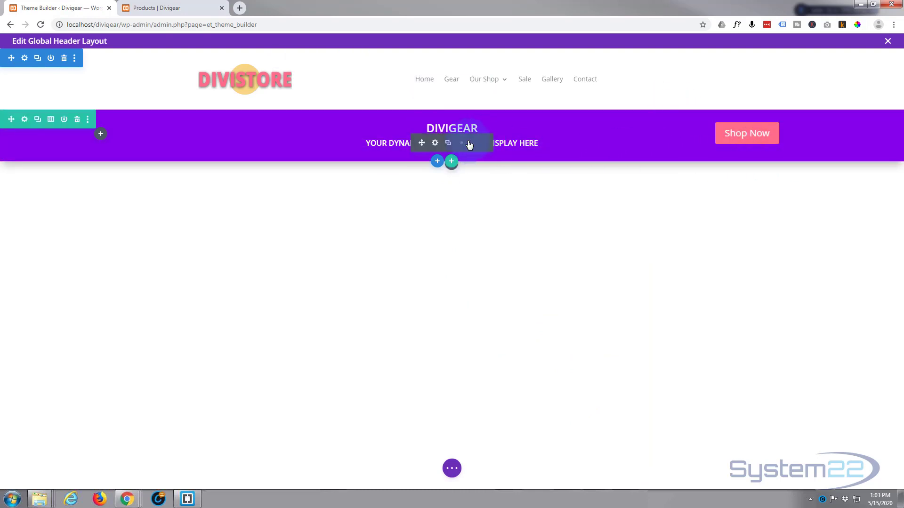
pyautogui.click(436, 144)
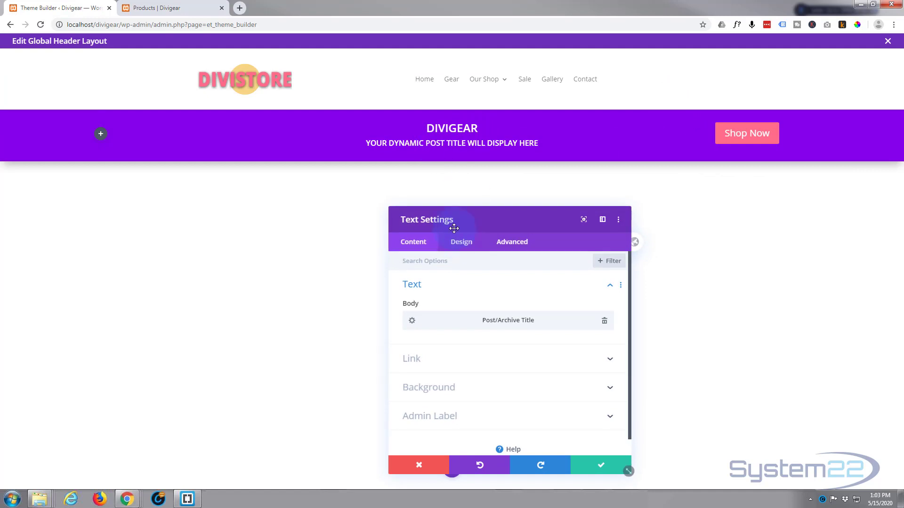
pyautogui.click(463, 245)
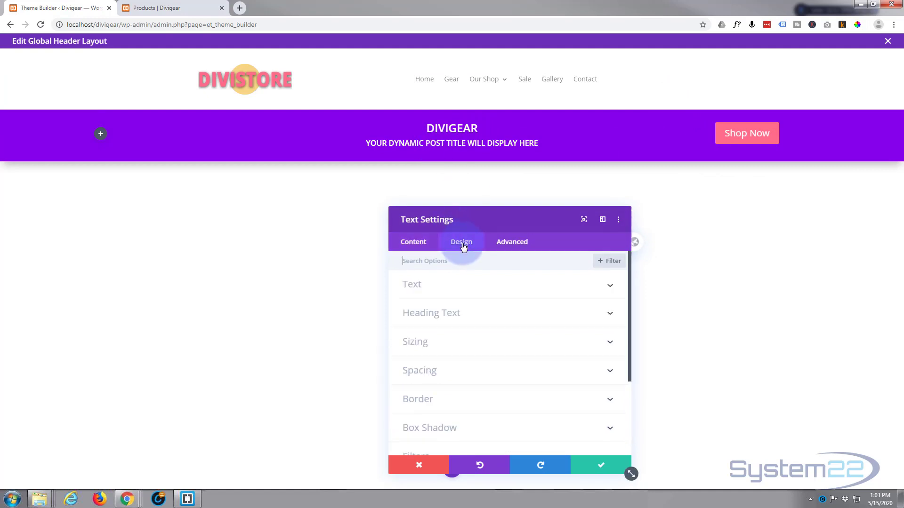
pyautogui.click(484, 373)
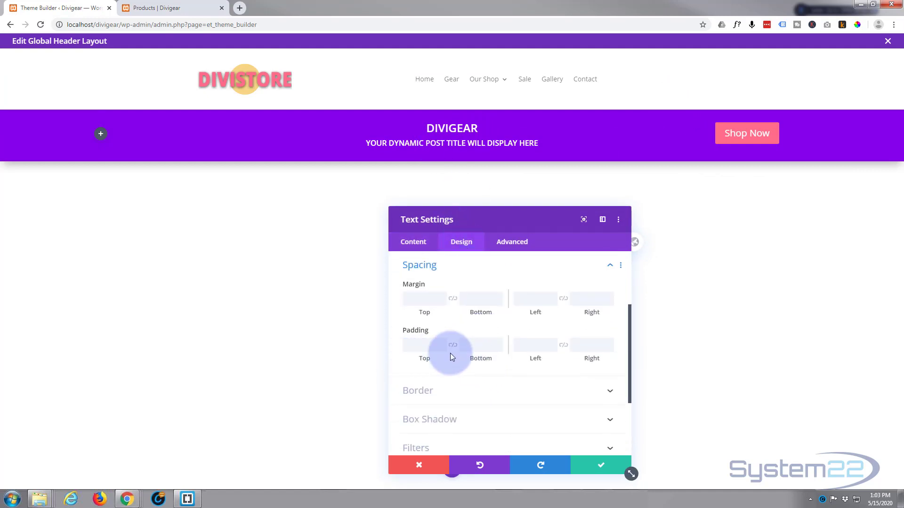
pyautogui.click(479, 347)
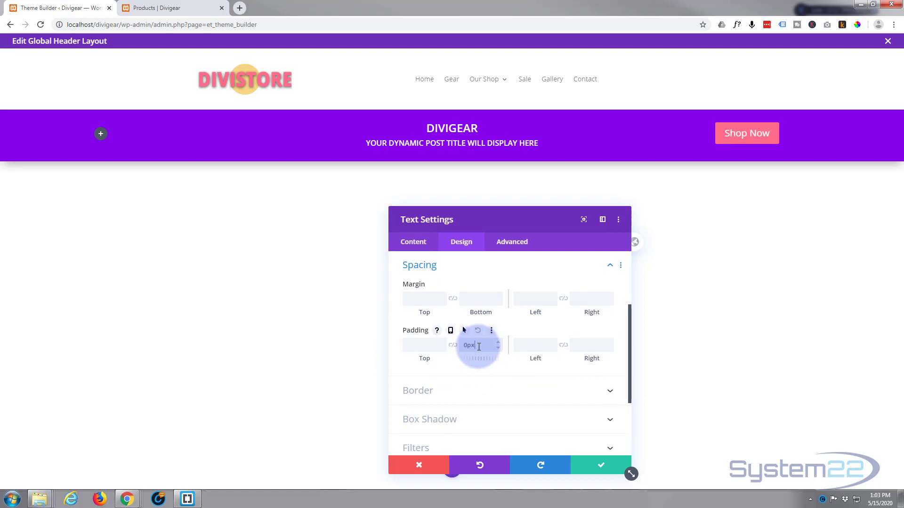
pyautogui.click(477, 298)
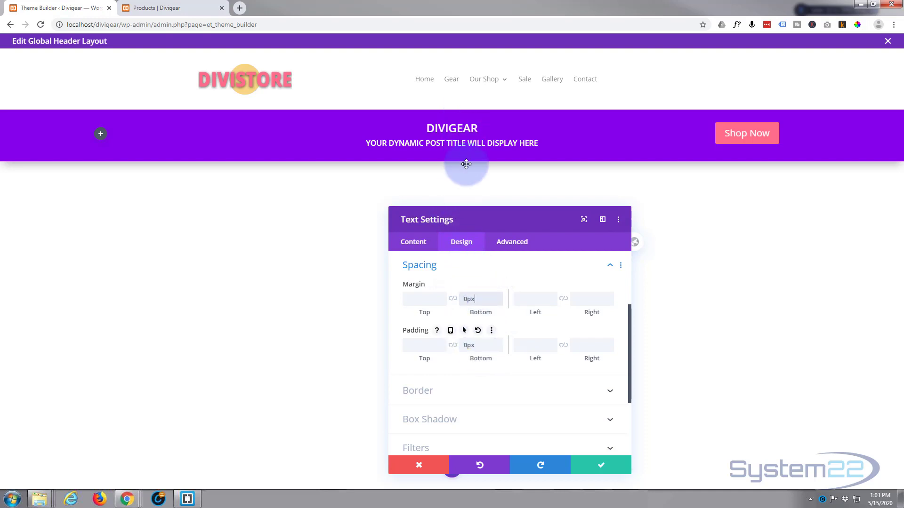
pyautogui.click(601, 466)
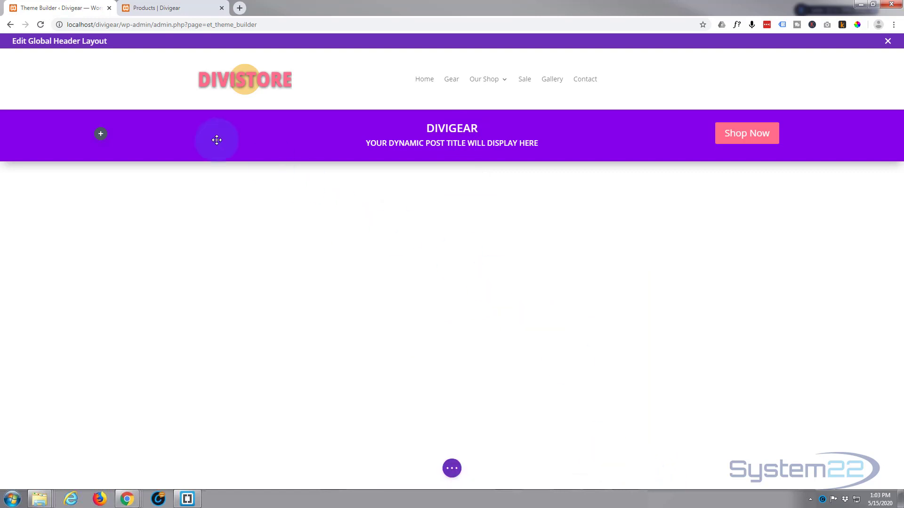
pyautogui.moveTo(156, 125)
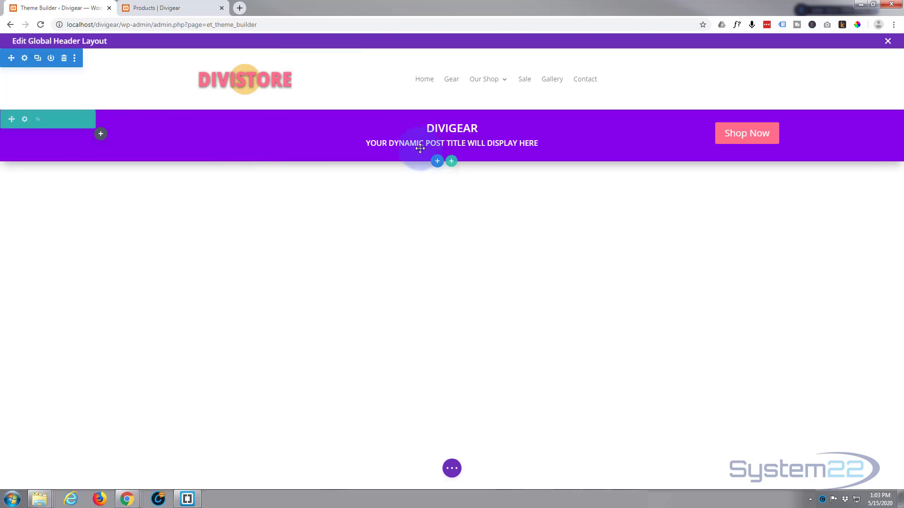
# In the purple row's spacing settings, set top margin and both paddings to 0px.
pyautogui.moveTo(21, 118); pyautogui.dragTo(22, 118)
pyautogui.click(23, 119)
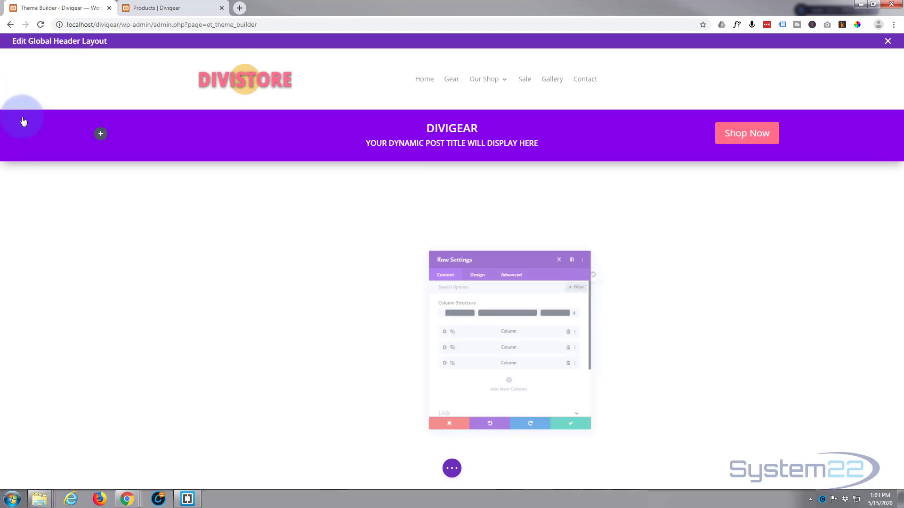
pyautogui.click(473, 242)
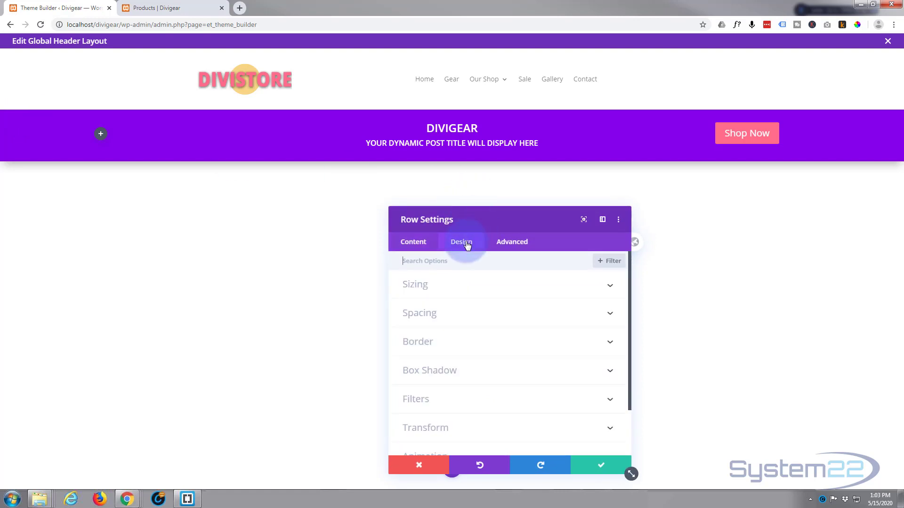
pyautogui.click(502, 315)
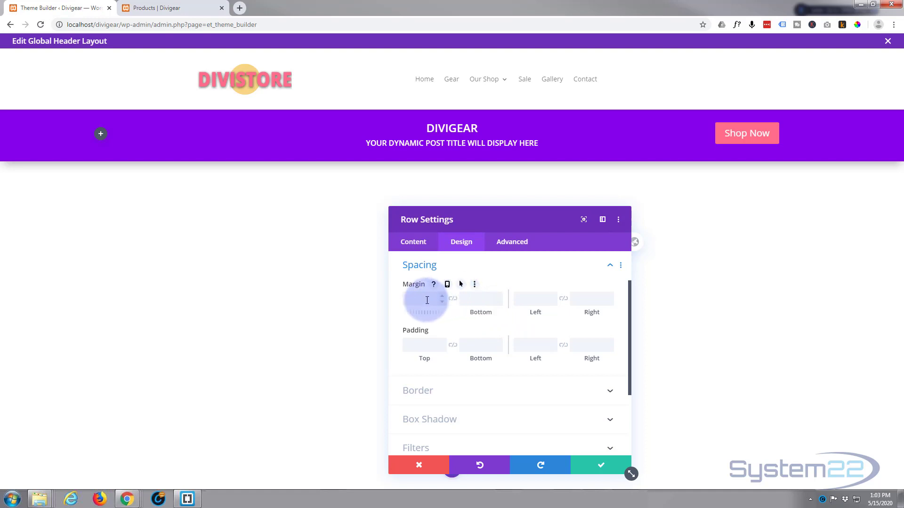
pyautogui.write('0')
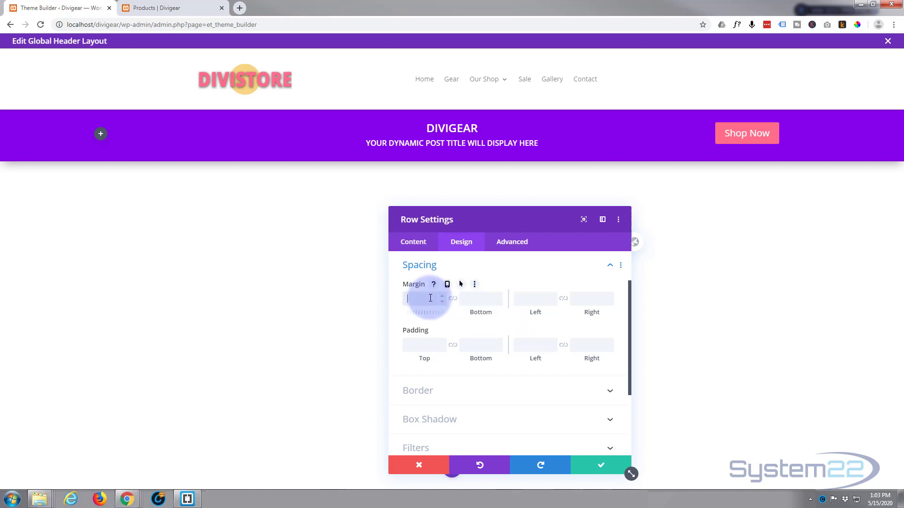
pyautogui.click(429, 346)
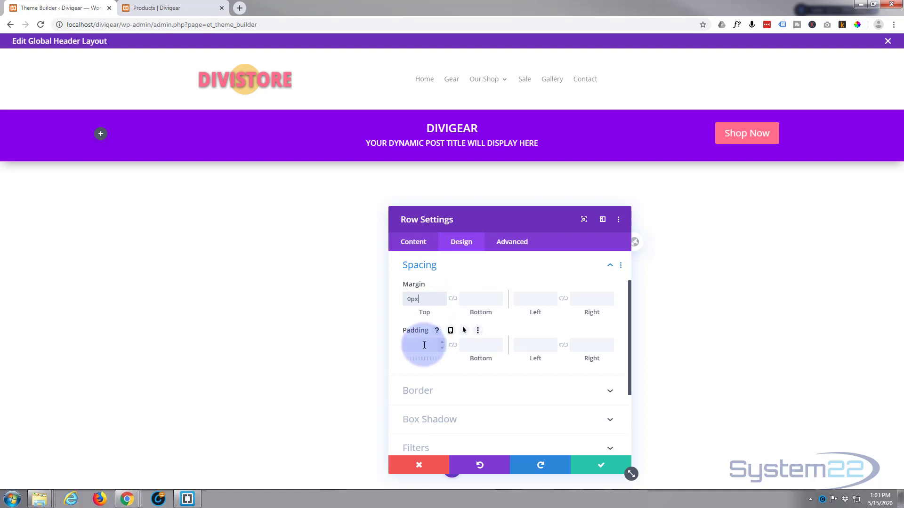
pyautogui.write('0px')
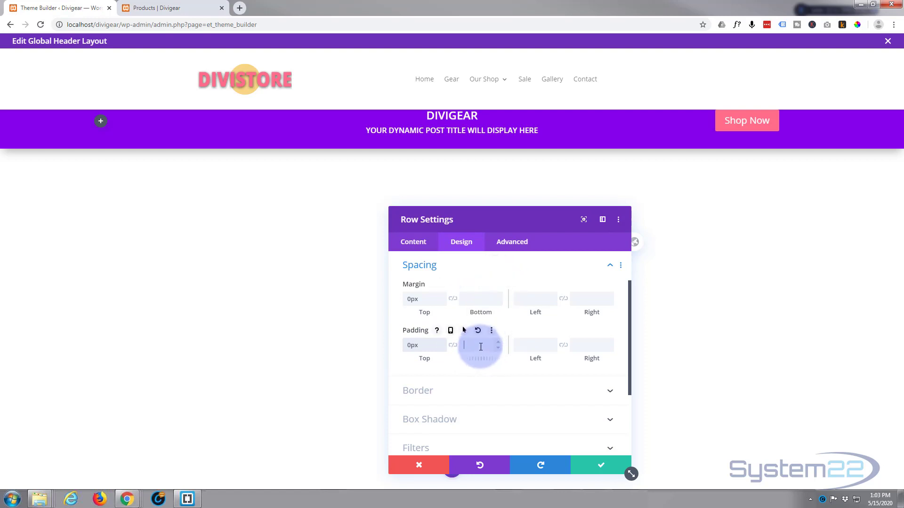
pyautogui.press('Tab')
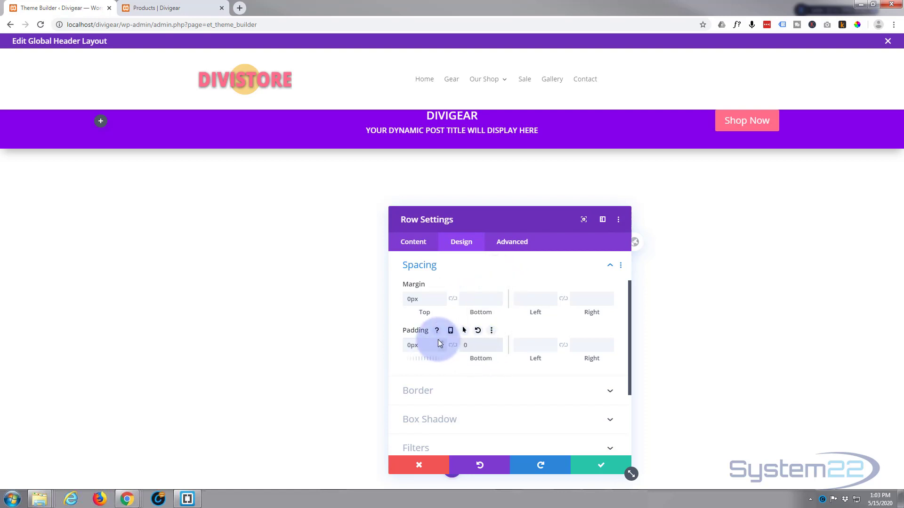
pyautogui.write('0px')
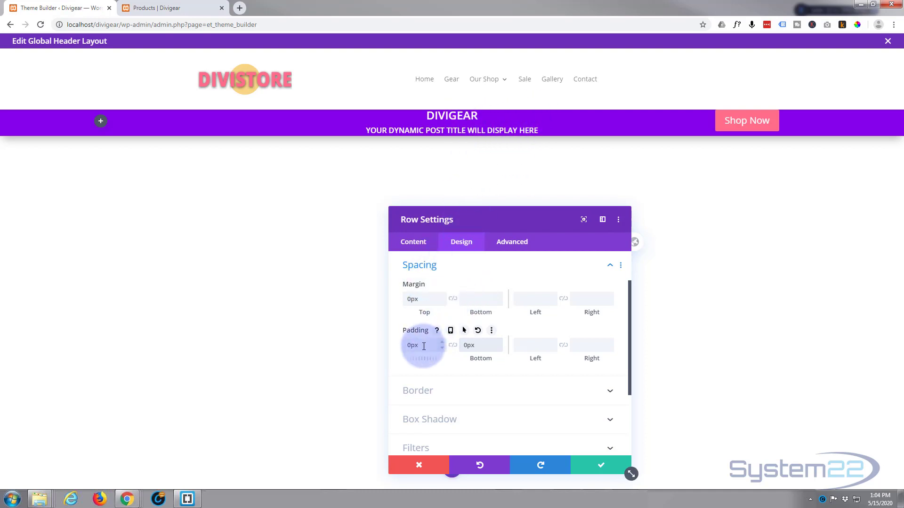
# Set the row's top padding to 12px and bottom padding to 10px, then save.
pyautogui.moveTo(407, 346); pyautogui.dragTo(412, 345)
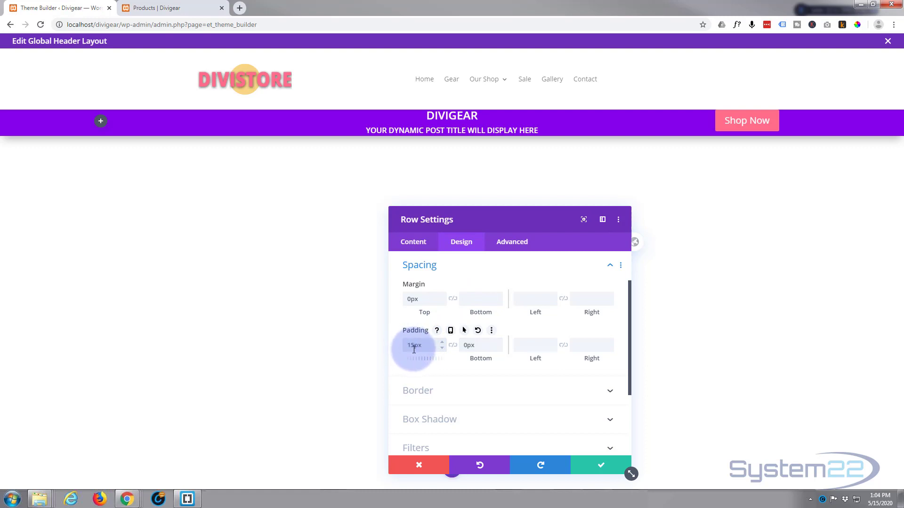
pyautogui.write('15')
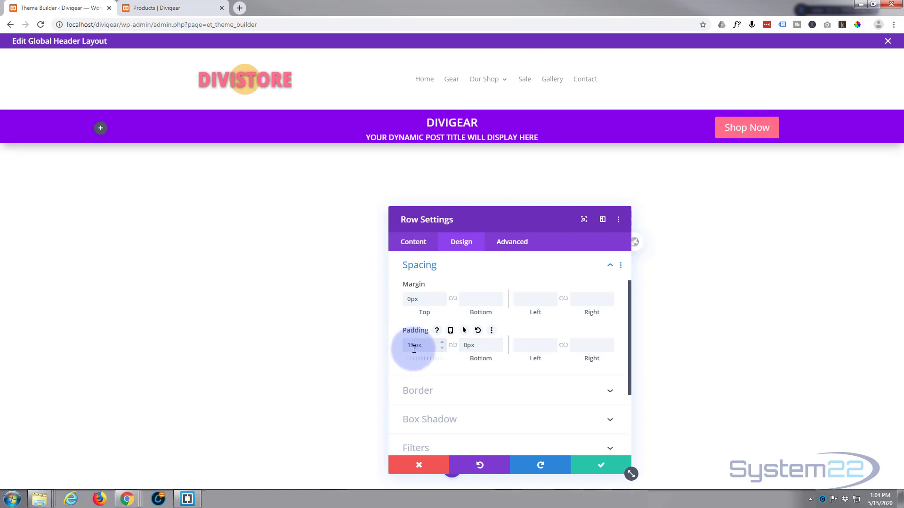
pyautogui.click(466, 345)
pyautogui.write('10')
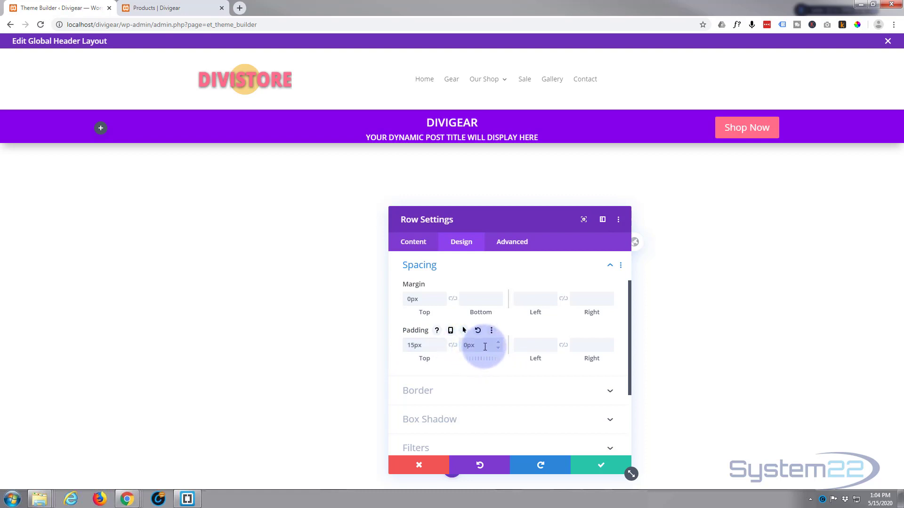
pyautogui.click(427, 348)
pyautogui.moveTo(426, 349)
pyautogui.mouseDown()
pyautogui.moveTo(408, 348)
pyautogui.moveTo(417, 350)
pyautogui.mouseUp()
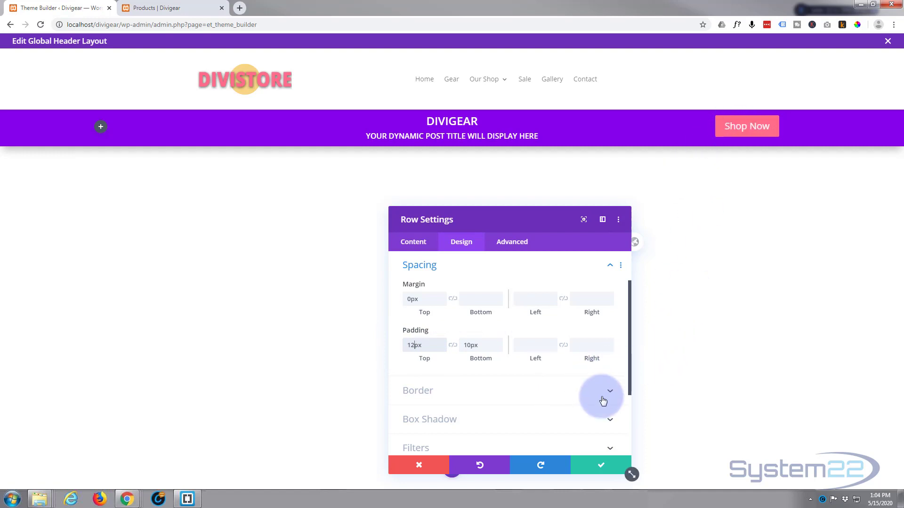
pyautogui.click(602, 467)
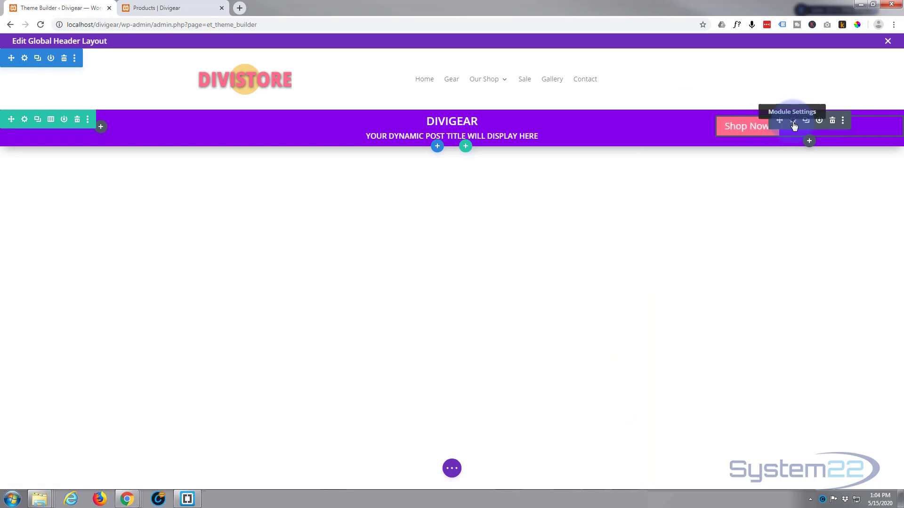
# Give the Shop Now button a 4px top margin and save its settings.
pyautogui.click(793, 123)
pyautogui.click(462, 243)
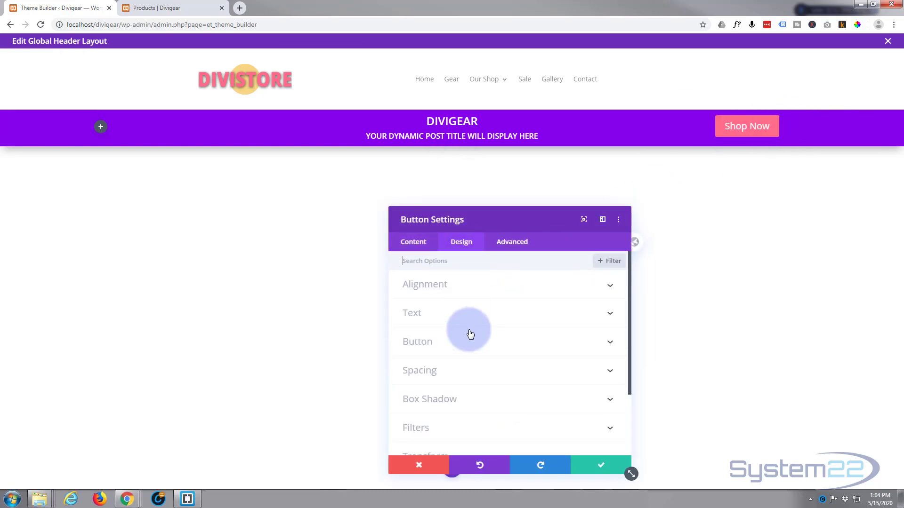
pyautogui.click(465, 372)
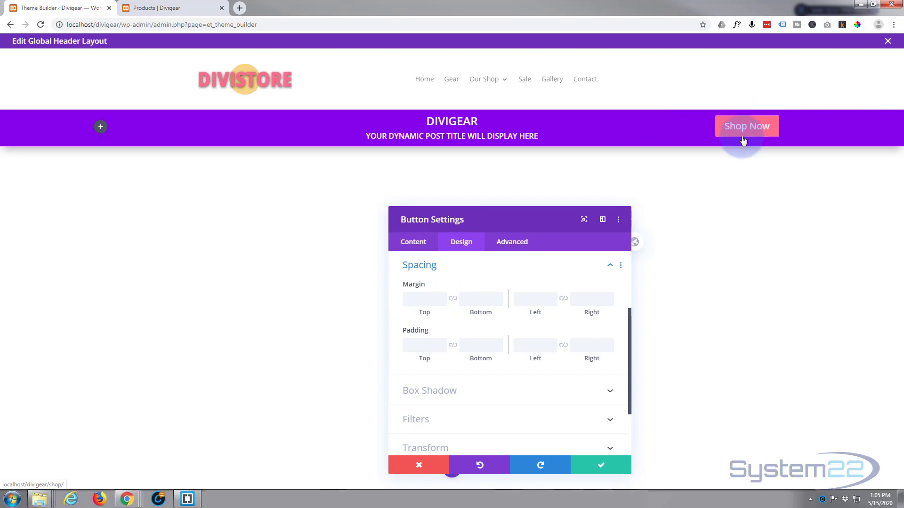
pyautogui.click(418, 298)
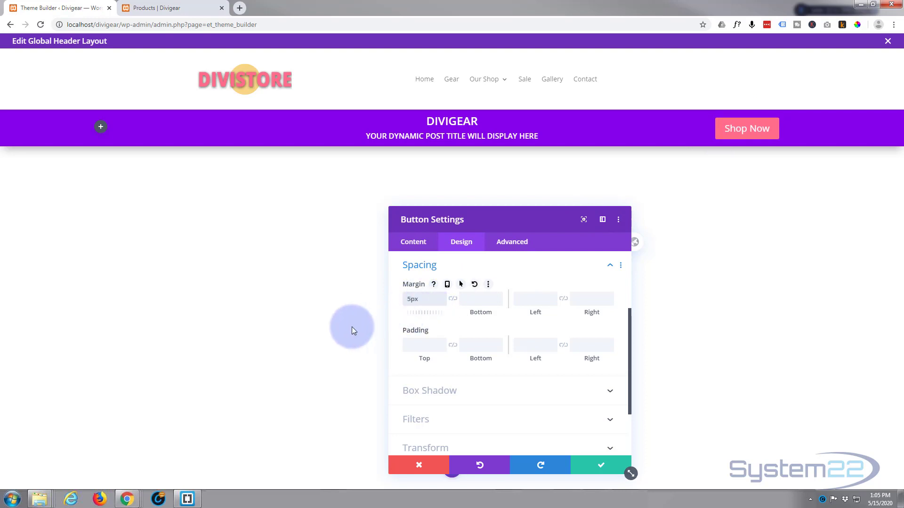
pyautogui.click(441, 302)
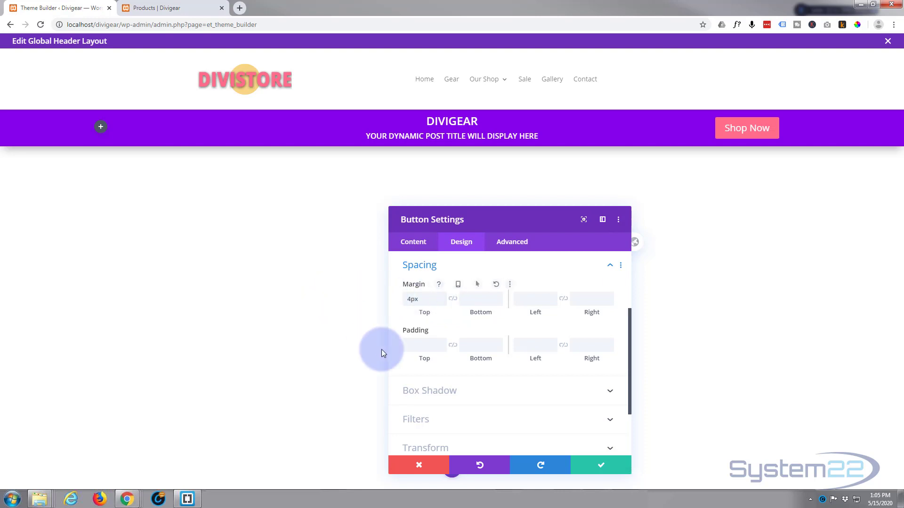
pyautogui.click(602, 467)
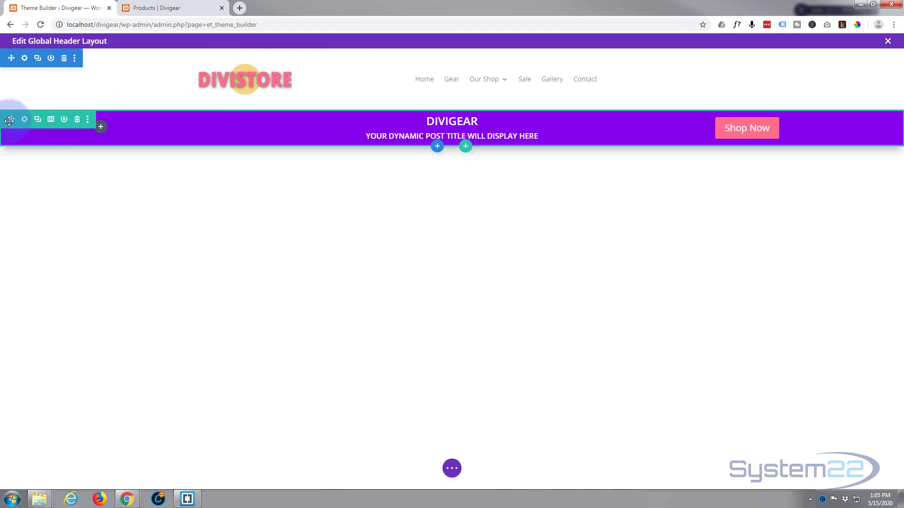
# Drag the purple DIVIGEAR row above the DIVISTORE menu row and confirm its position in Wireframe view.
pyautogui.moveTo(10, 120); pyautogui.dragTo(294, 50)
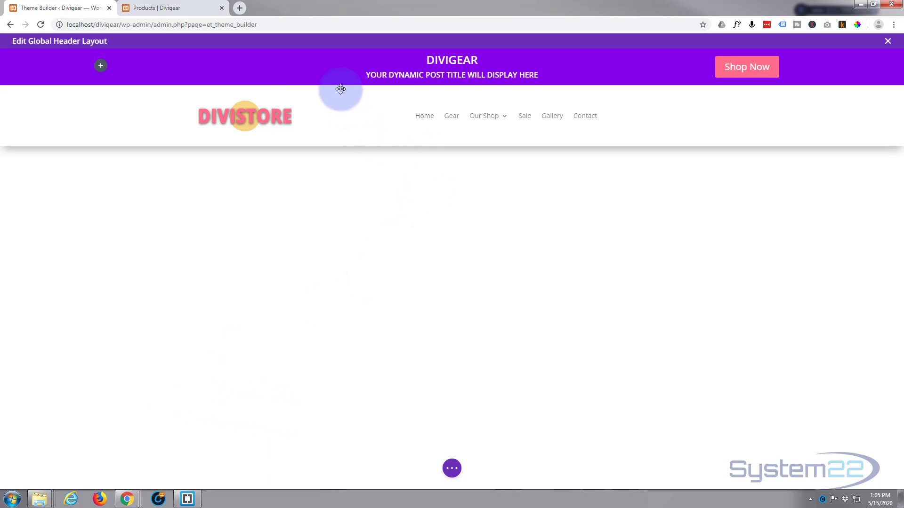
pyautogui.click(452, 469)
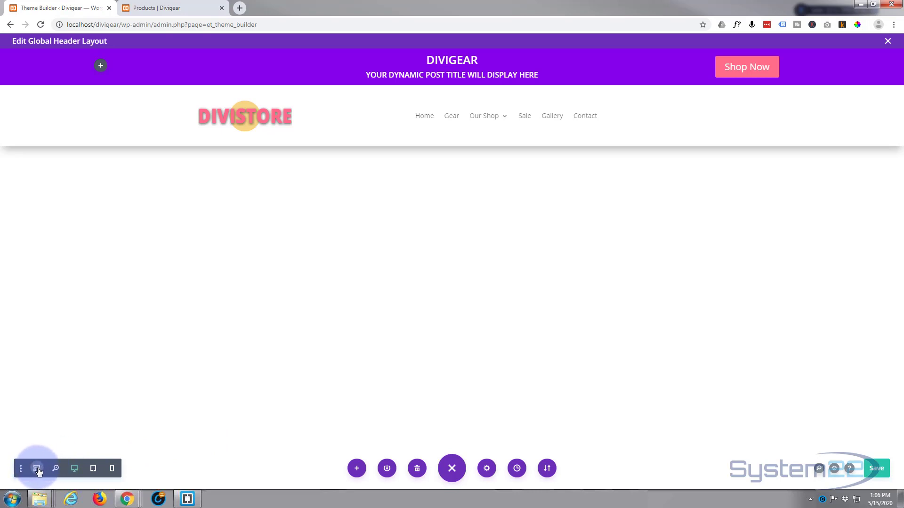
pyautogui.click(38, 468)
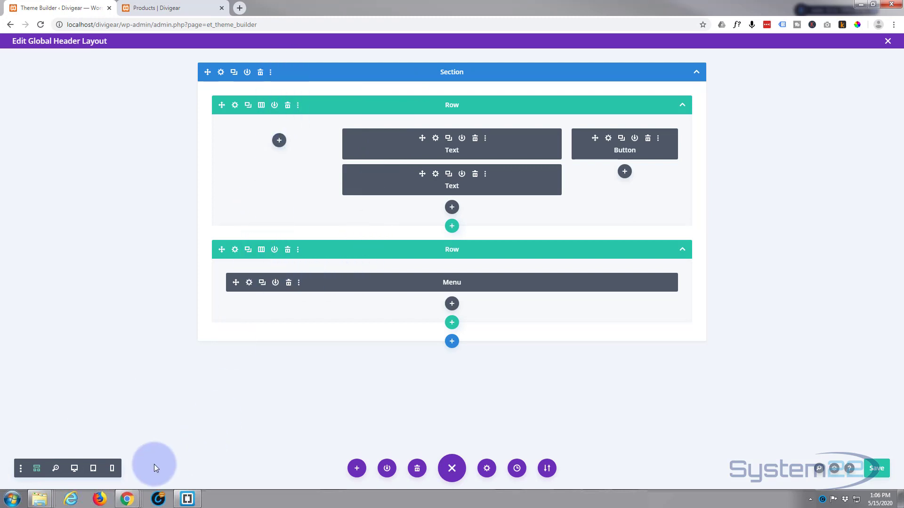
pyautogui.click(74, 470)
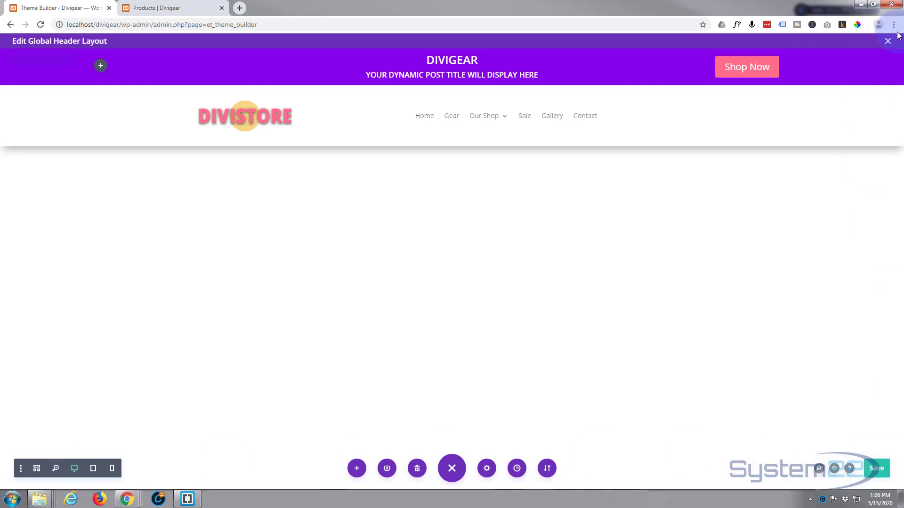
# Save the Global Header template changes and open the live Divigear site in a new tab.
pyautogui.click(888, 42)
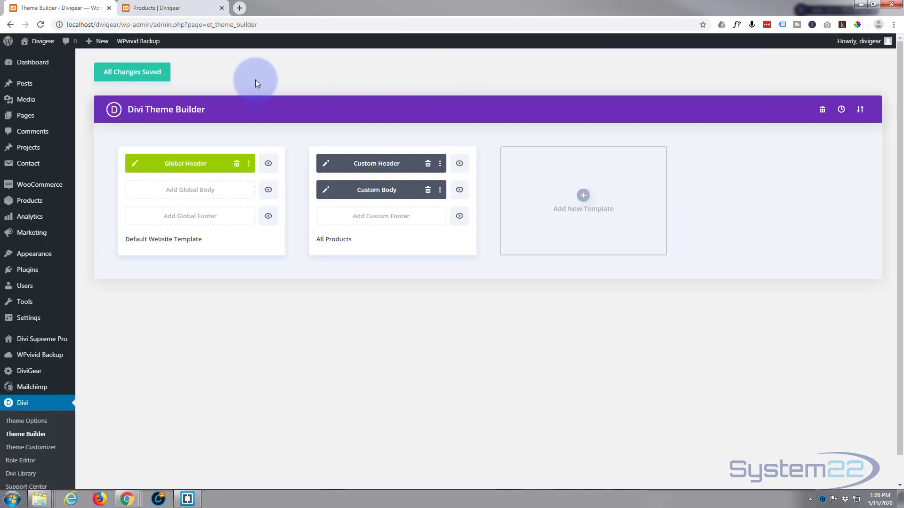
pyautogui.click(112, 70)
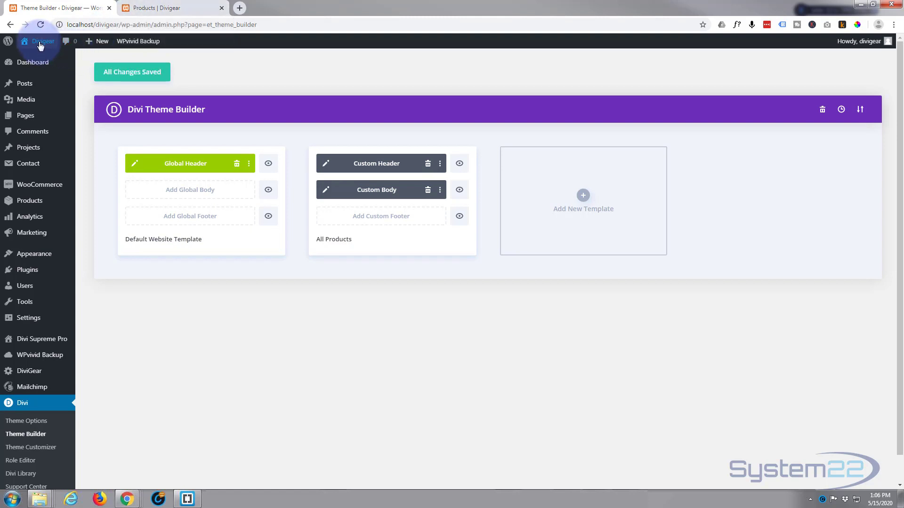
pyautogui.moveTo(39, 42)
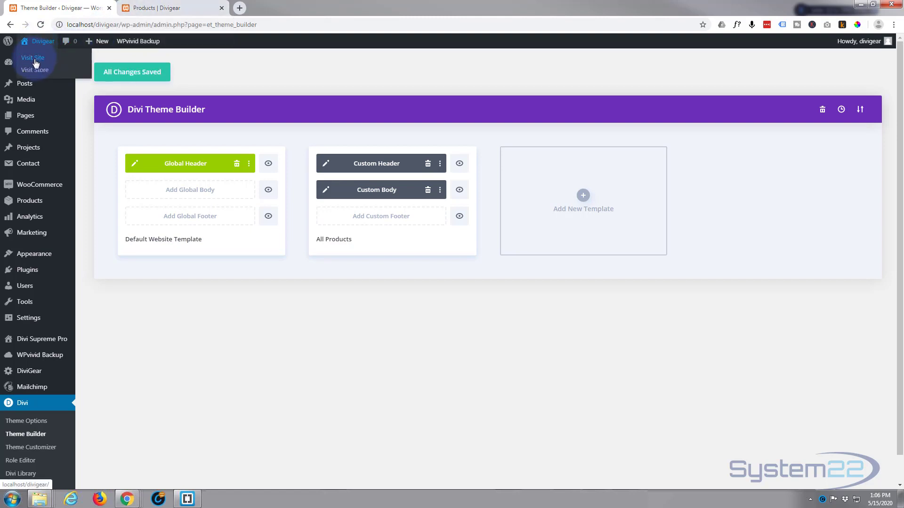
pyautogui.middleClick(35, 63)
# Switch to the Divigear site tab and view the Gear page, showing GEAR under DIVIGEAR.
pyautogui.click(165, 8)
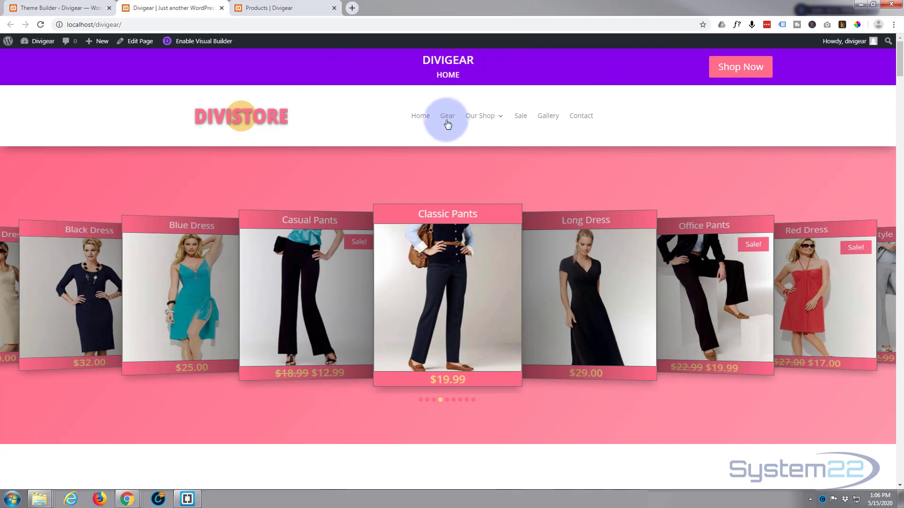
pyautogui.click(447, 121)
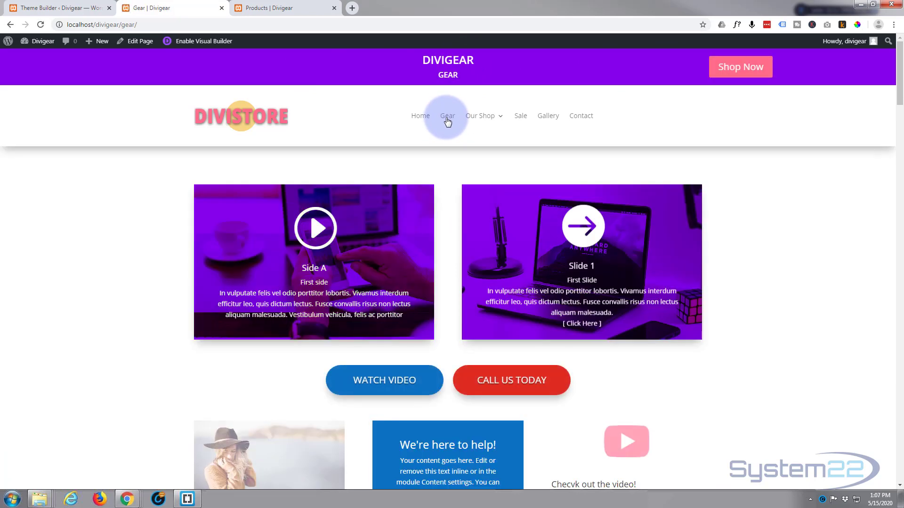
pyautogui.moveTo(480, 118)
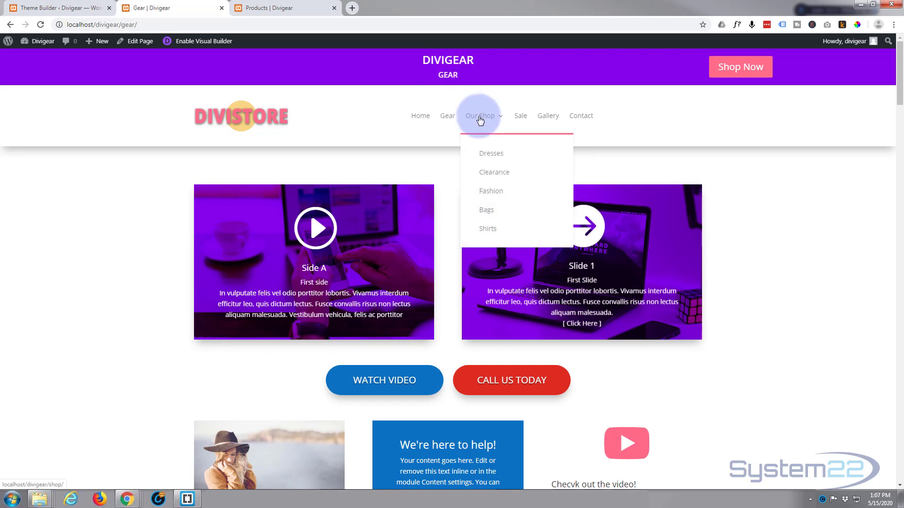